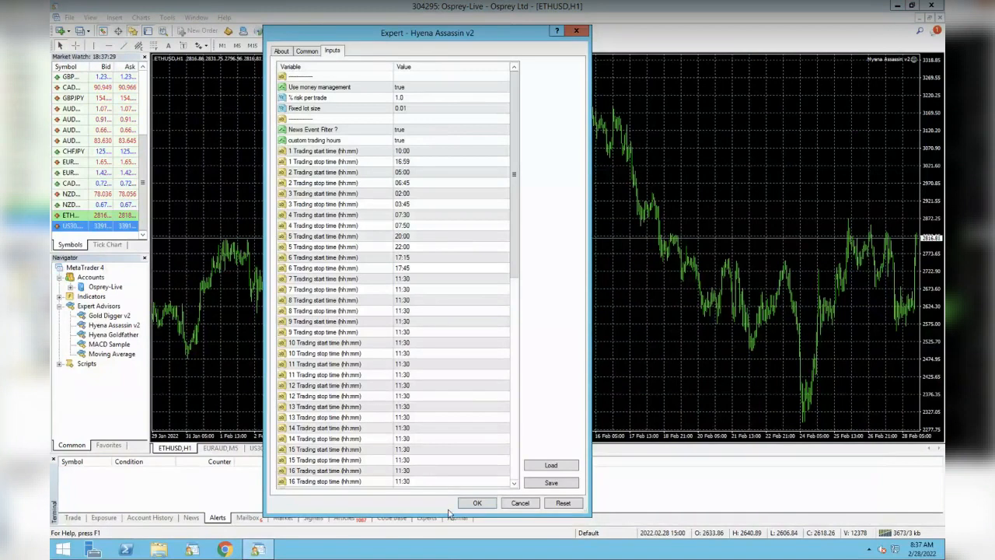
# Enlarge the expert settings dialog and examine the money management, lot size, news filter and custom trading hours inputs
pyautogui.moveTo(445, 516)
pyautogui.mouseDown()
pyautogui.moveTo(447, 544)
pyautogui.moveTo(447, 534)
pyautogui.mouseUp()
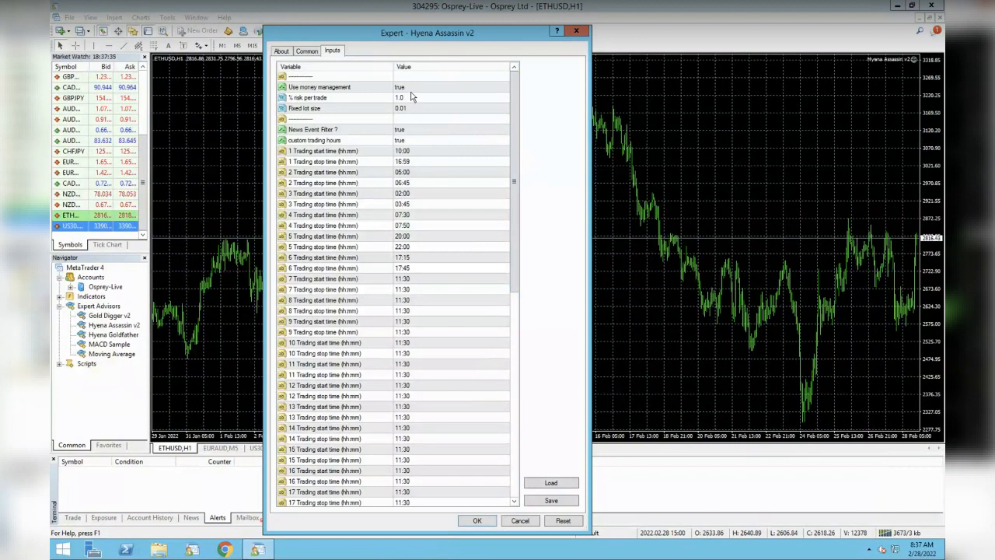
pyautogui.click(351, 90)
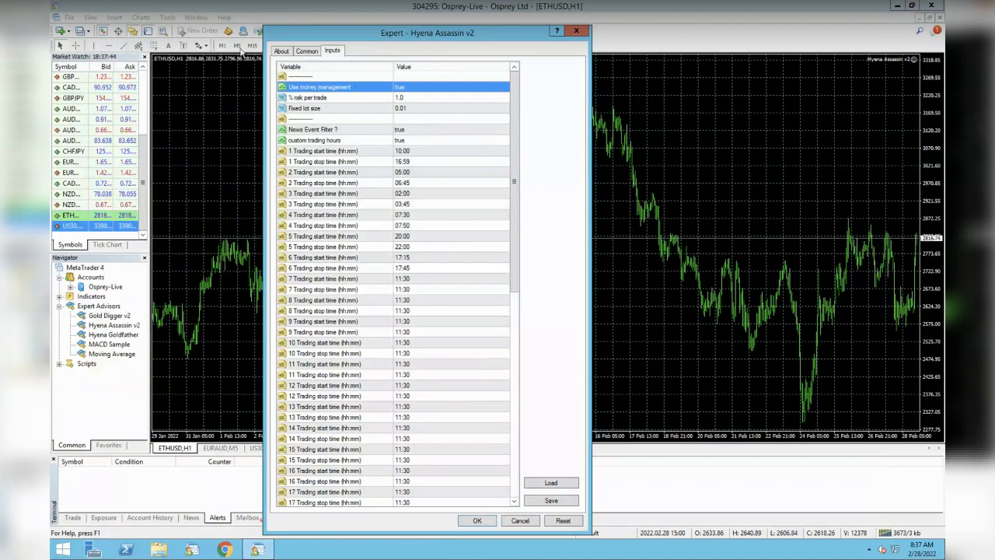
pyautogui.click(367, 99)
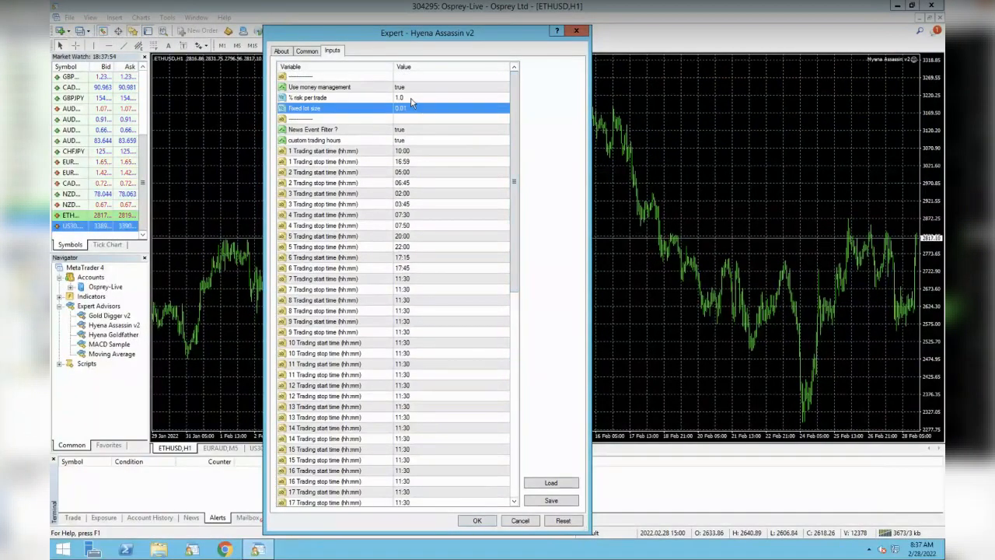
pyautogui.click(412, 99)
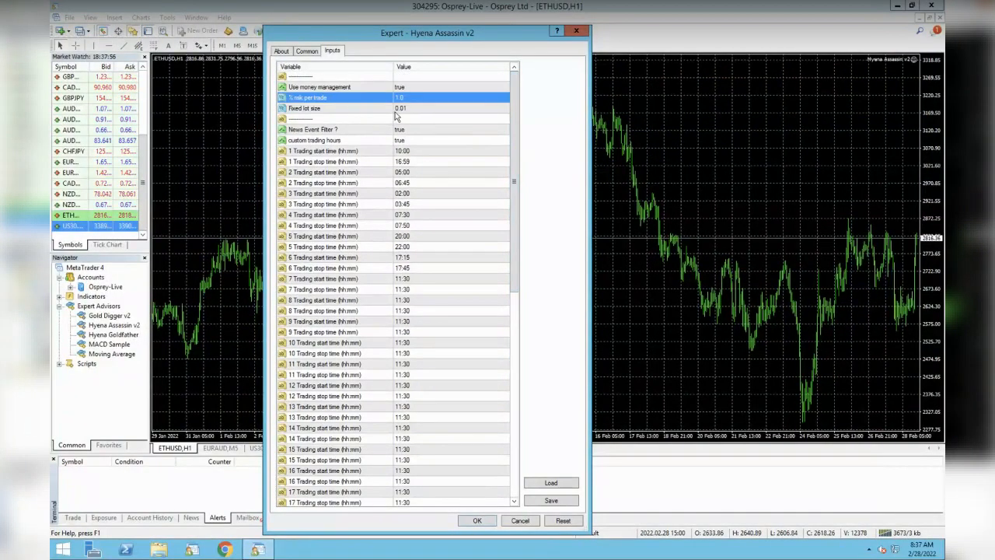
pyautogui.click(405, 111)
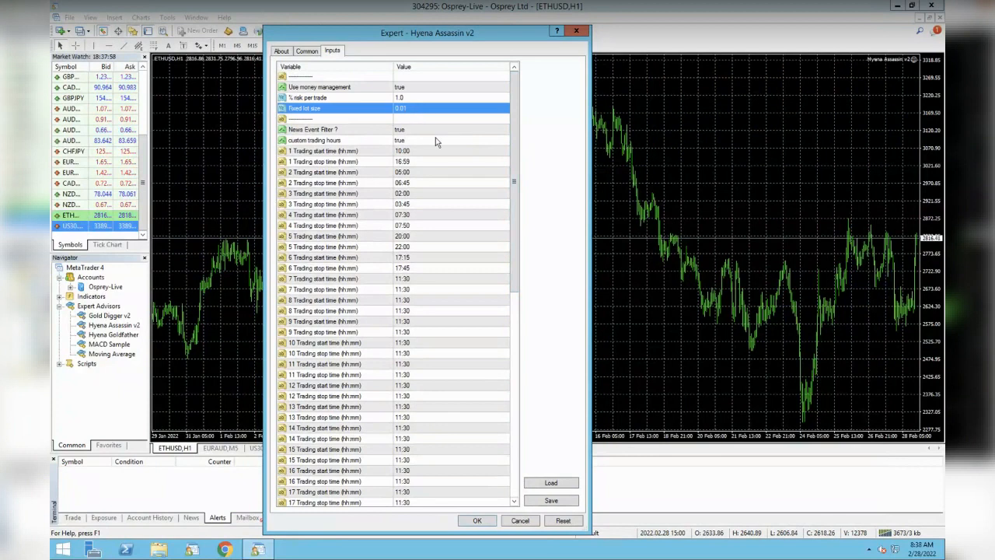
pyautogui.click(420, 131)
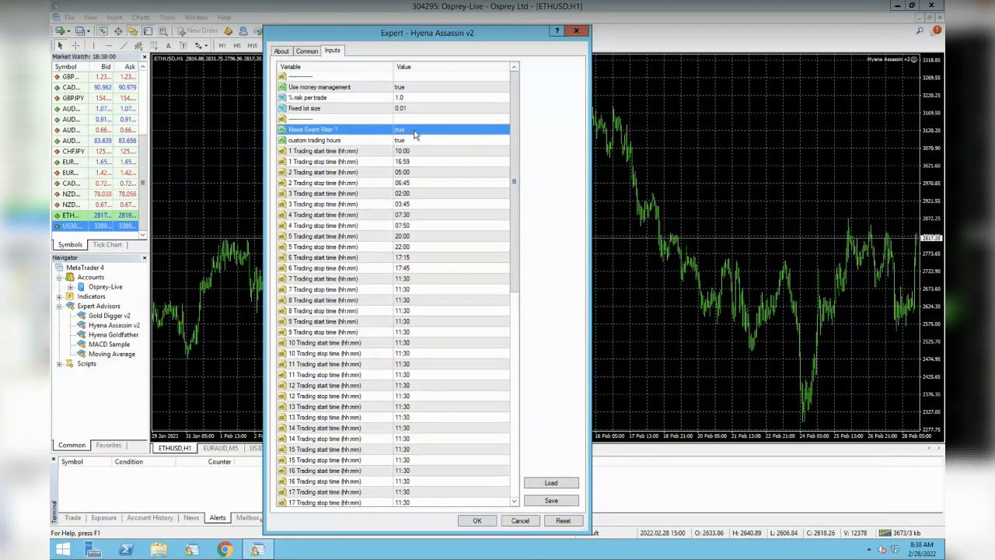
pyautogui.click(422, 142)
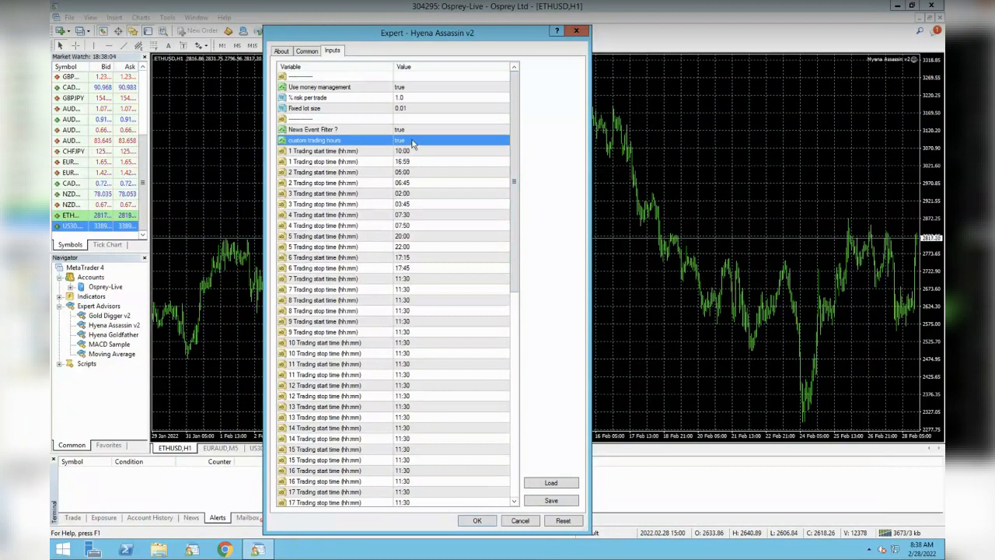
pyautogui.click(413, 143)
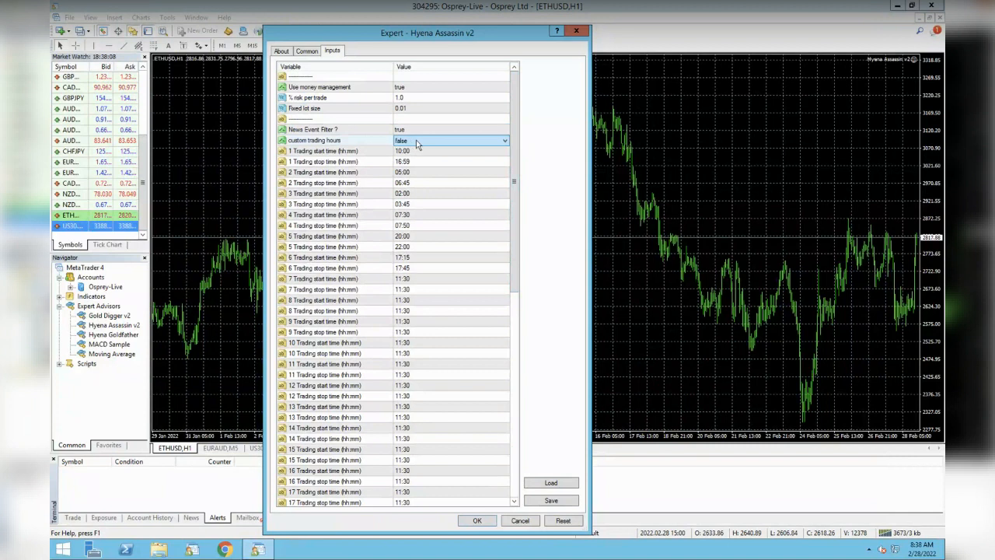
pyautogui.moveTo(514, 177); pyautogui.dragTo(519, 427)
pyautogui.moveTo(511, 313); pyautogui.dragTo(504, 104)
pyautogui.click(419, 143)
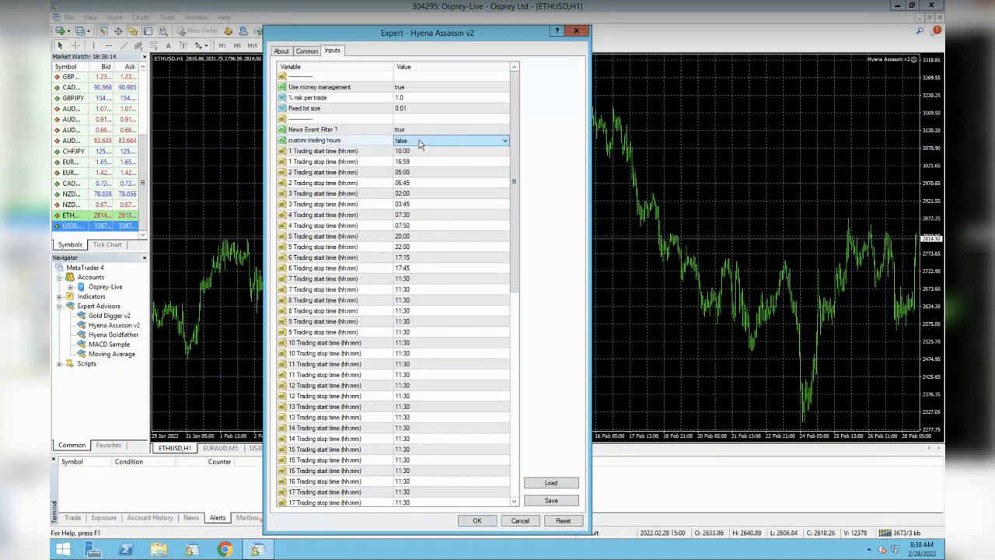
# Examine the trading start and stop time inputs for the first sessions
pyautogui.click(422, 152)
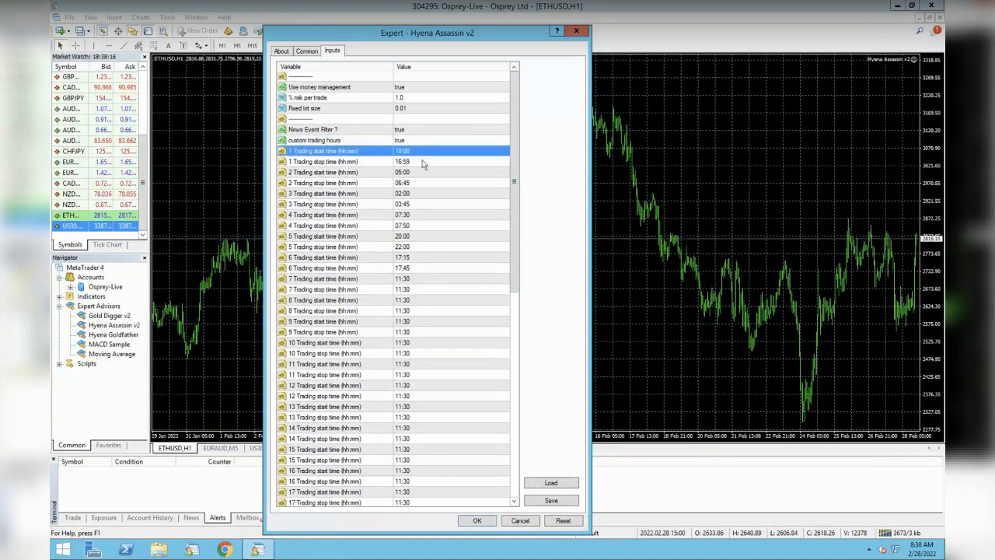
pyautogui.click(422, 163)
pyautogui.click(422, 173)
pyautogui.click(420, 193)
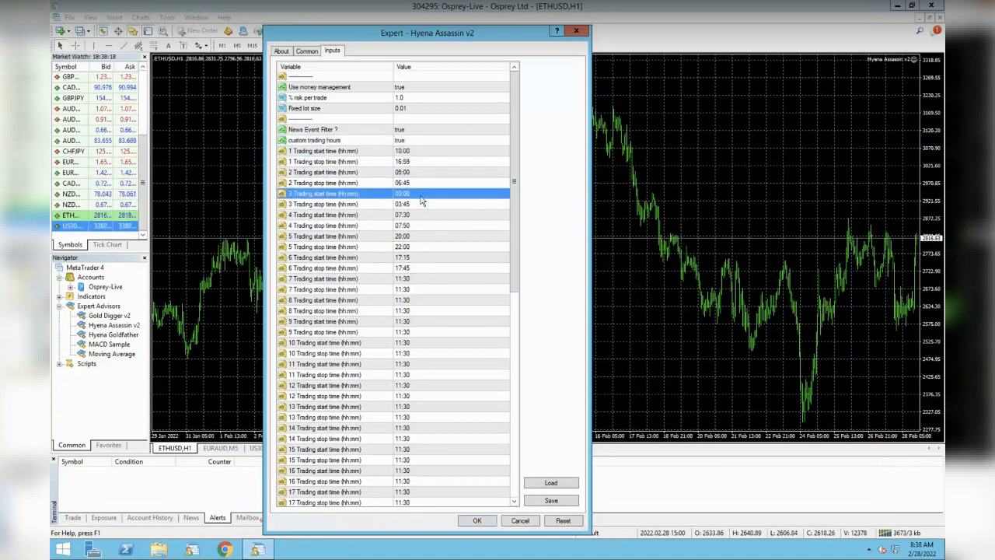
pyautogui.click(421, 205)
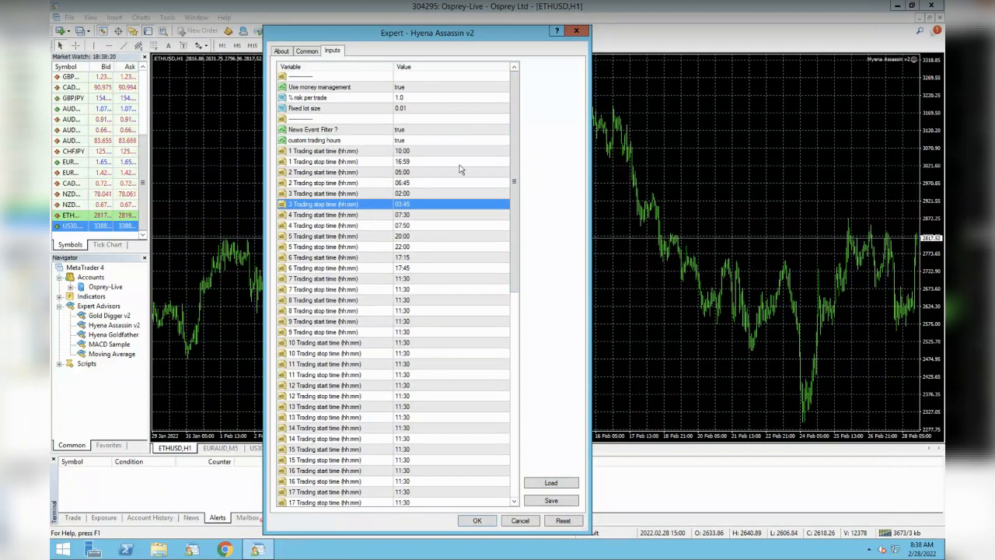
pyautogui.click(350, 151)
pyautogui.click(361, 161)
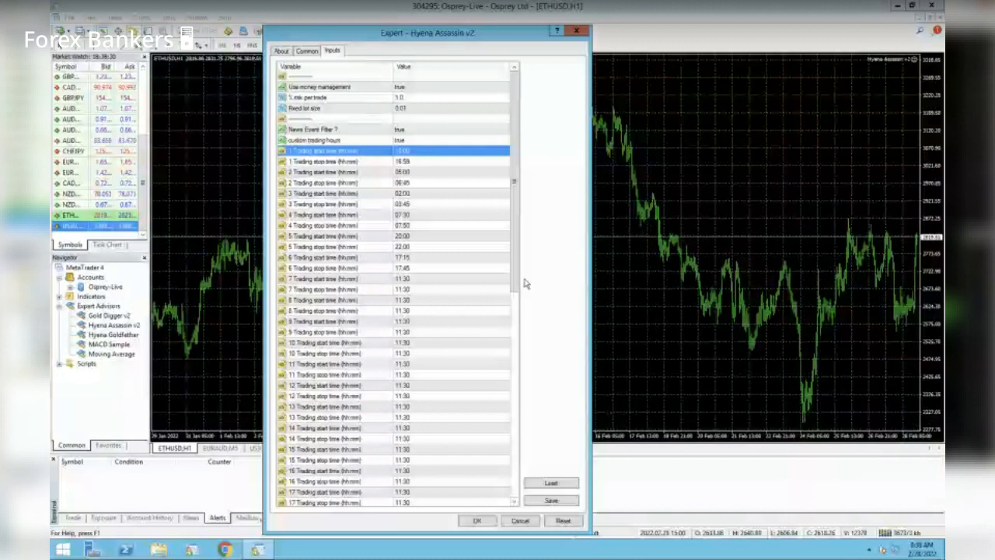
# Set the Activation Close % input in the risk manager section to 0
pyautogui.moveTo(513, 270); pyautogui.dragTo(516, 481)
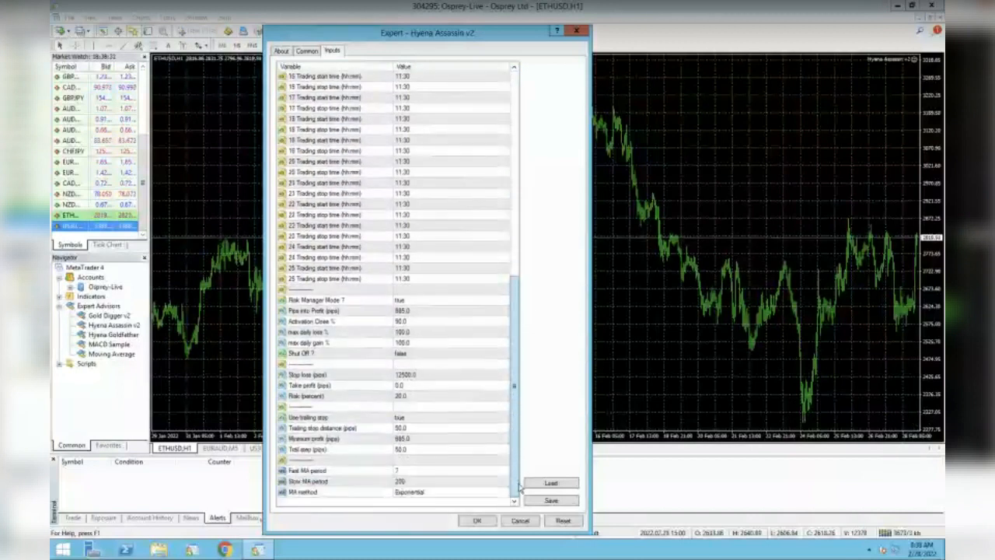
pyautogui.click(417, 302)
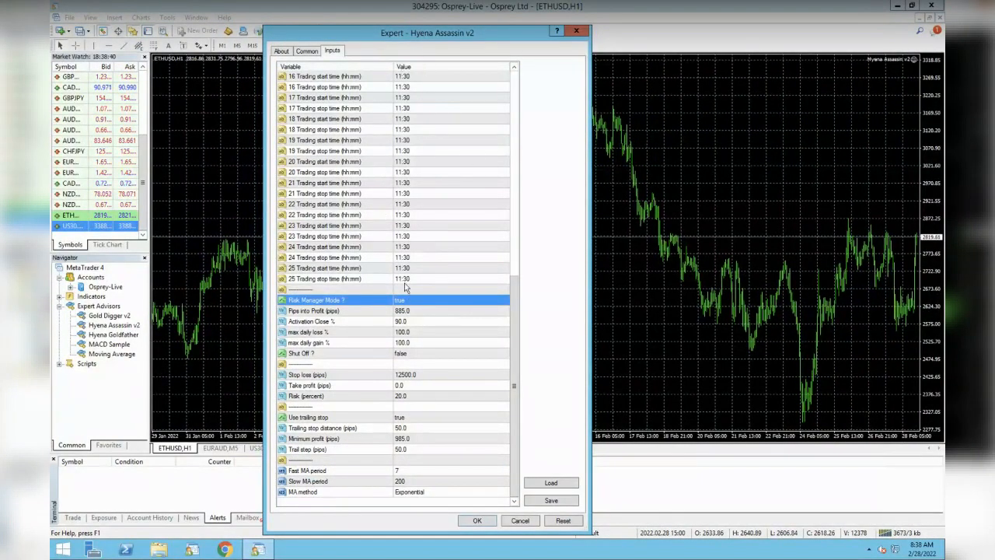
pyautogui.click(359, 312)
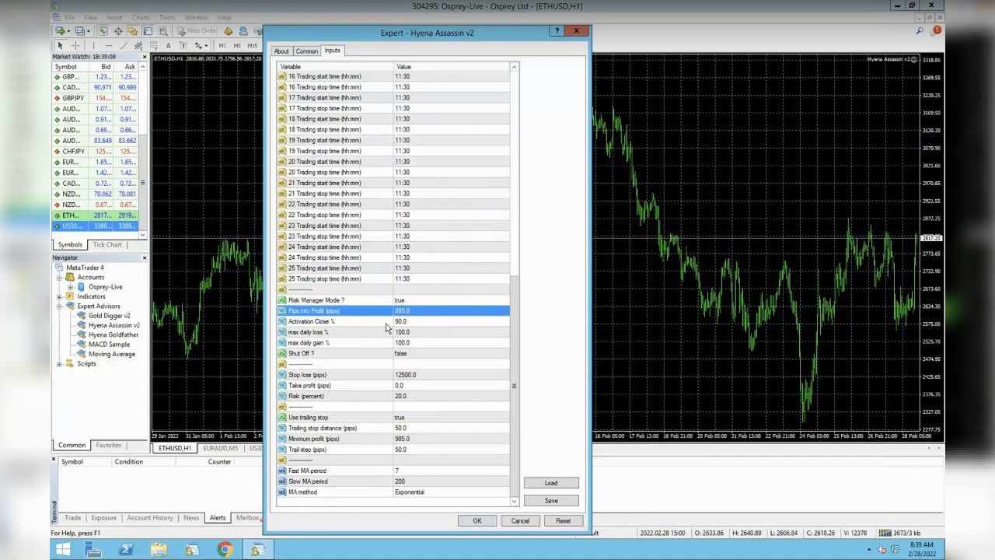
pyautogui.click(386, 325)
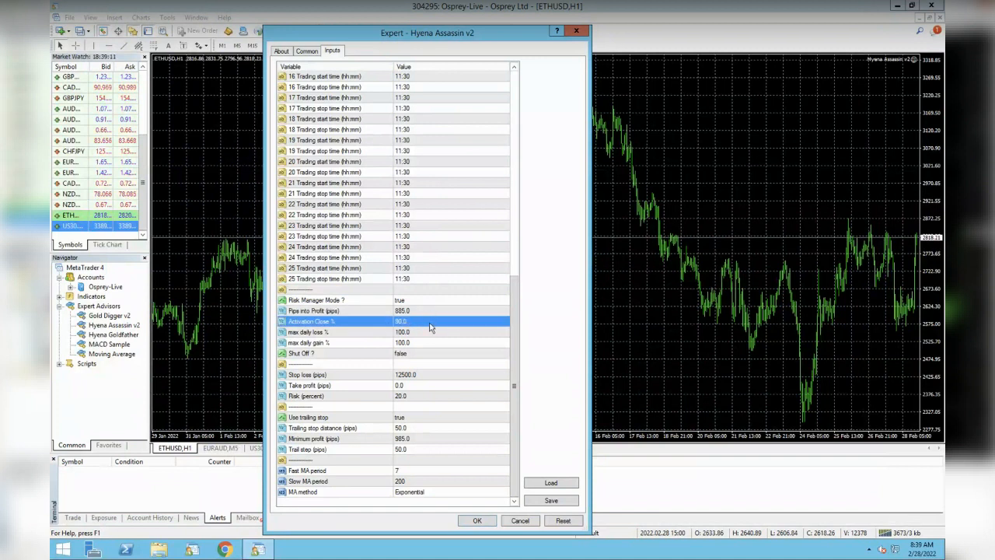
pyautogui.click(374, 310)
pyautogui.click(374, 318)
pyautogui.click(403, 322)
pyautogui.write('0')
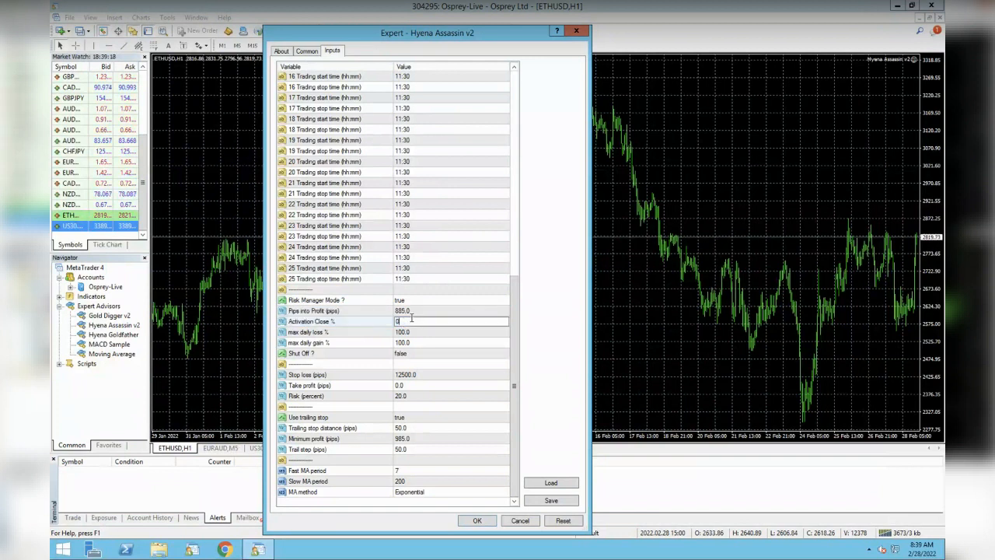
# Set the Pips into Profit (pips) input to 0
pyautogui.click(378, 312)
pyautogui.click(403, 311)
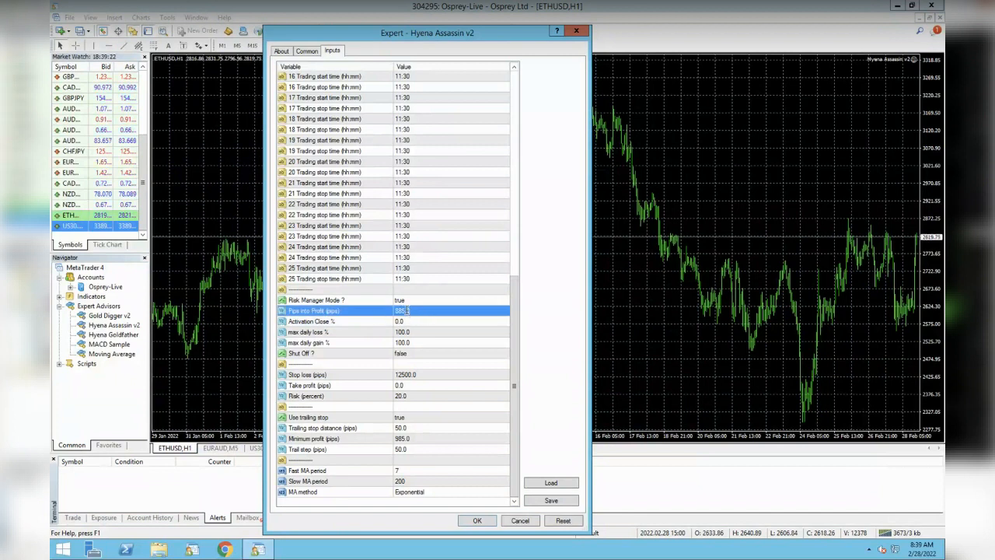
pyautogui.write('0')
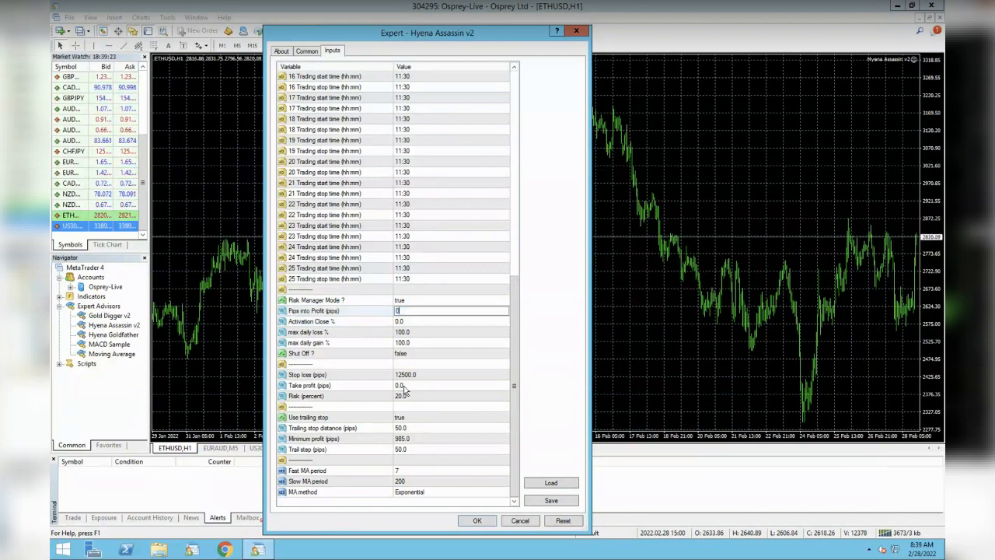
# Examine the max daily loss, max daily gain, Shut Off, stop loss and take profit inputs
pyautogui.click(406, 387)
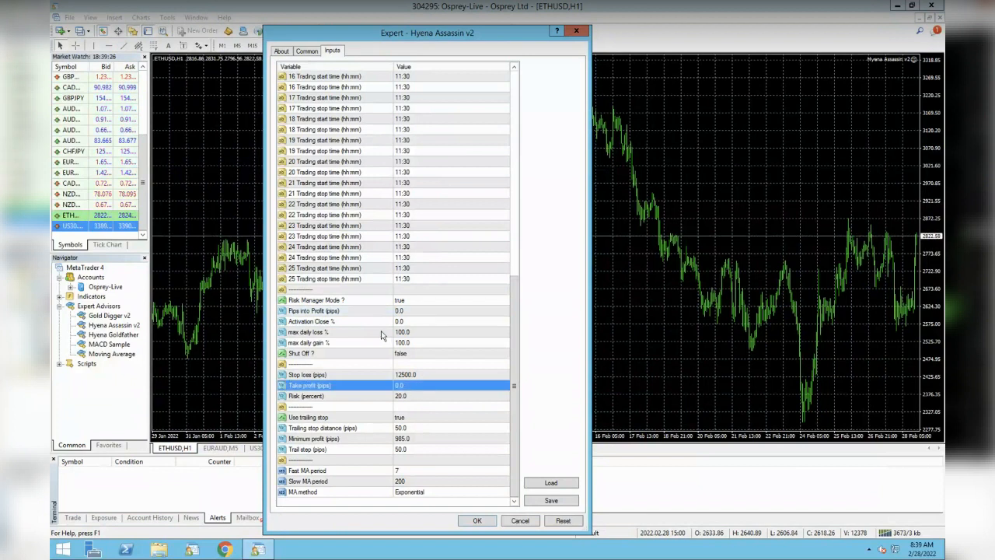
pyautogui.click(385, 332)
pyautogui.click(377, 346)
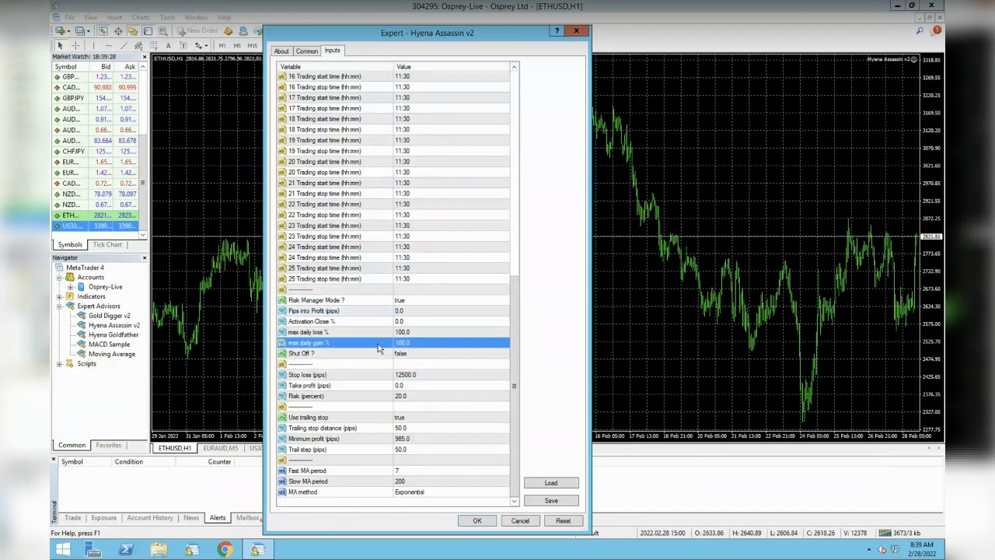
pyautogui.click(392, 332)
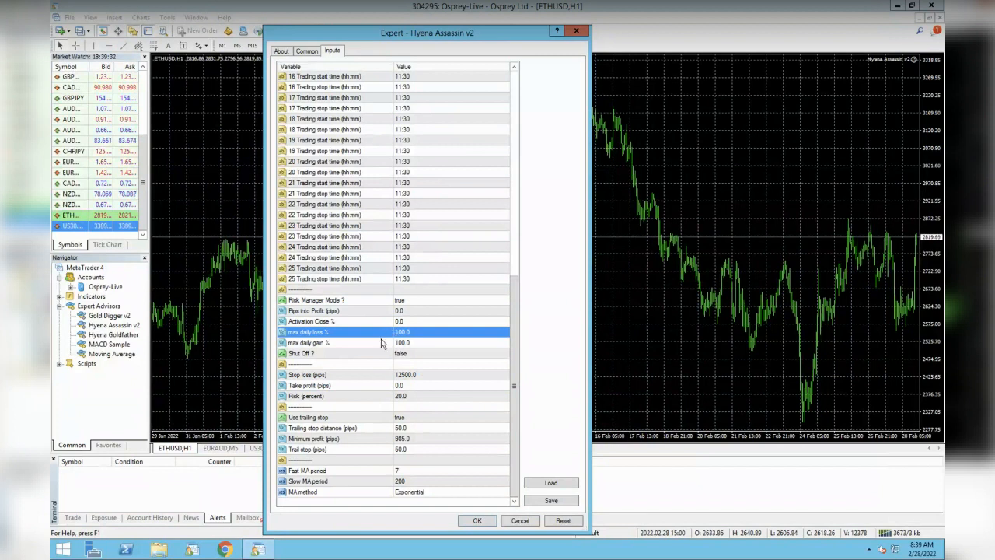
pyautogui.click(381, 342)
pyautogui.click(381, 332)
pyautogui.click(377, 343)
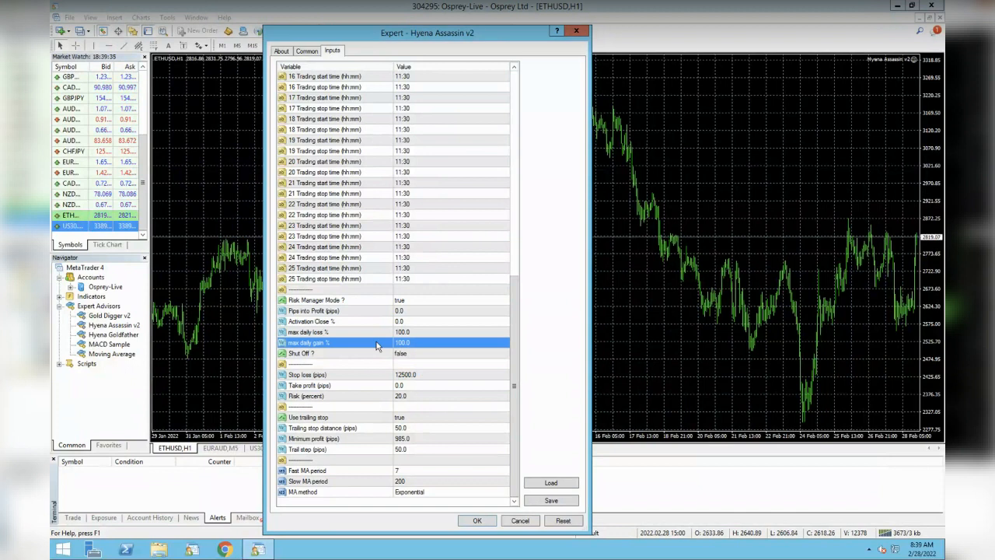
pyautogui.click(407, 354)
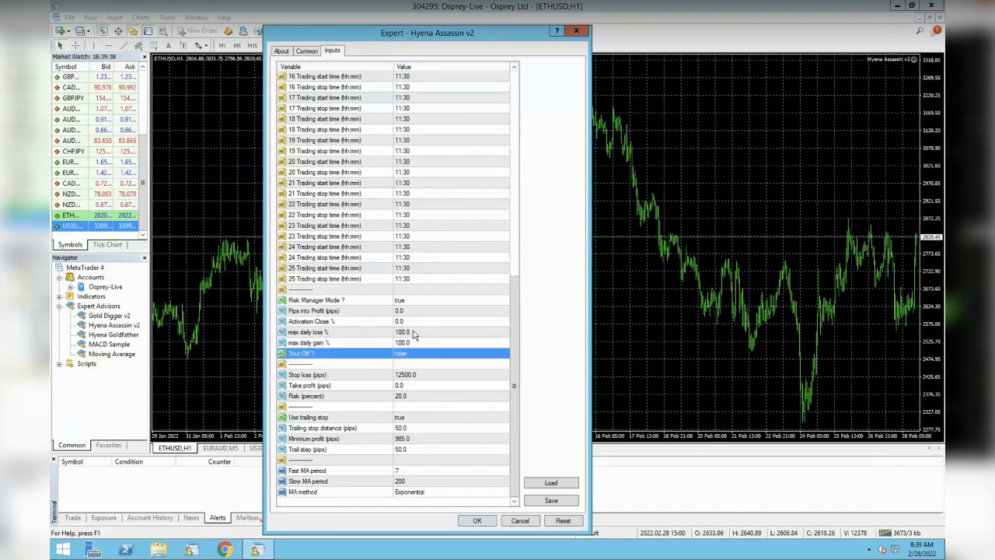
pyautogui.click(414, 333)
pyautogui.click(415, 343)
pyautogui.click(414, 332)
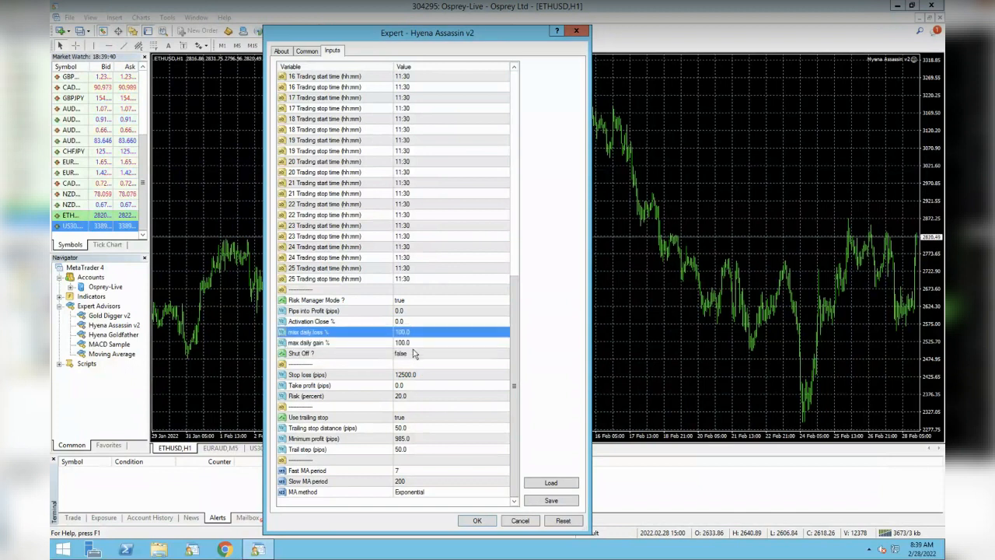
pyautogui.click(414, 353)
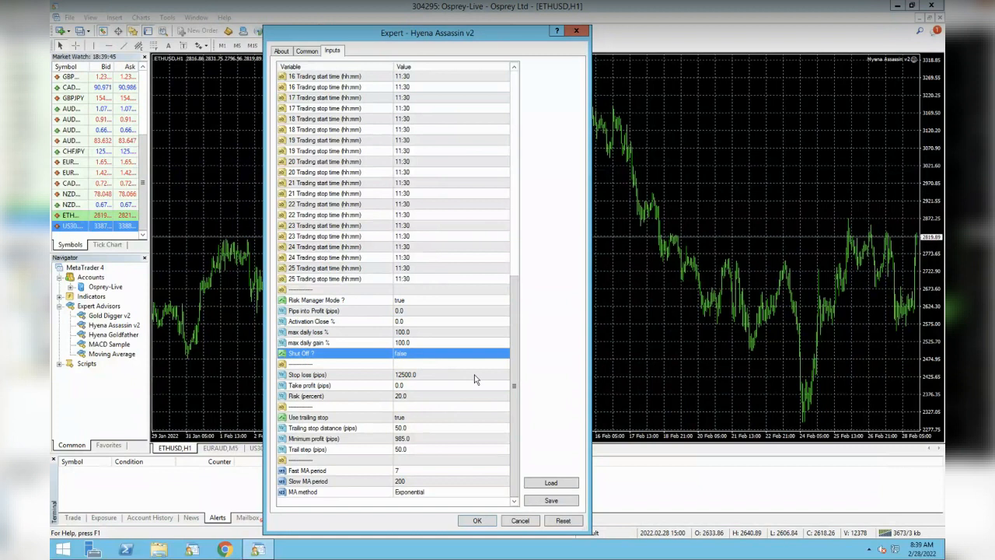
pyautogui.click(441, 376)
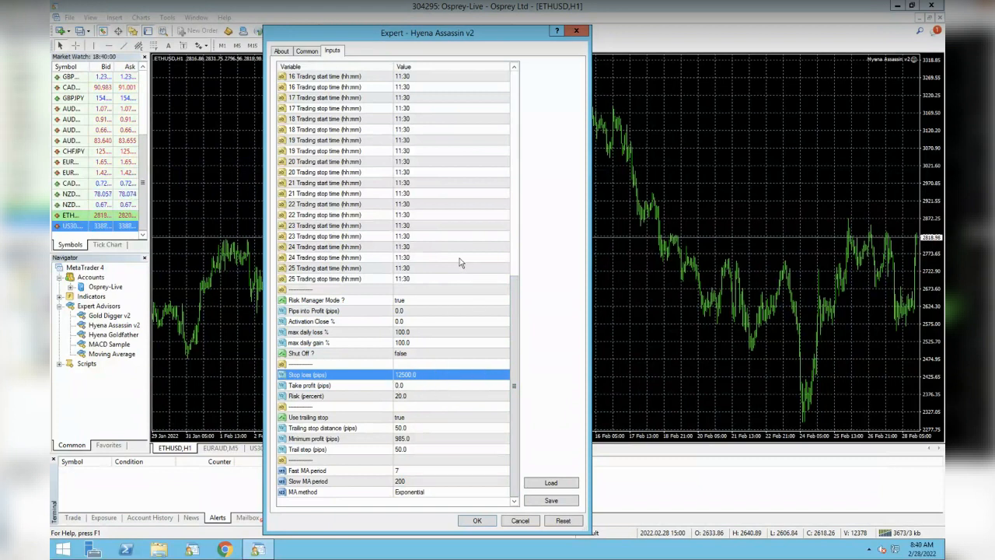
pyautogui.click(416, 386)
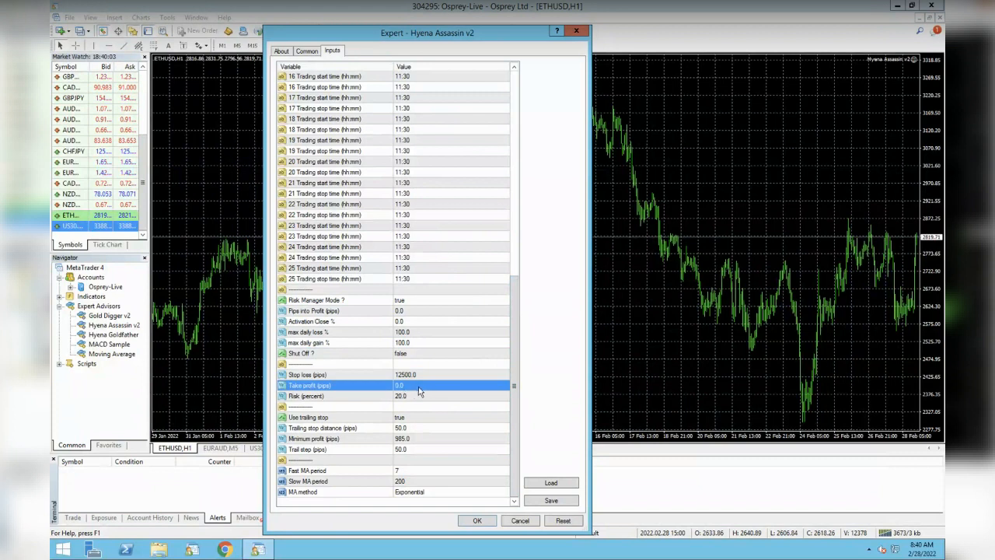
pyautogui.click(409, 310)
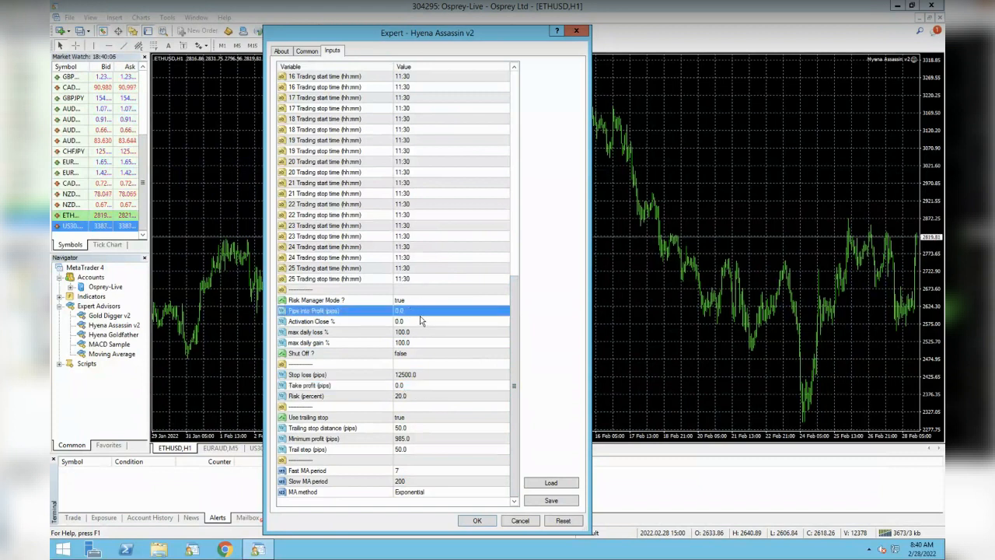
pyautogui.click(418, 395)
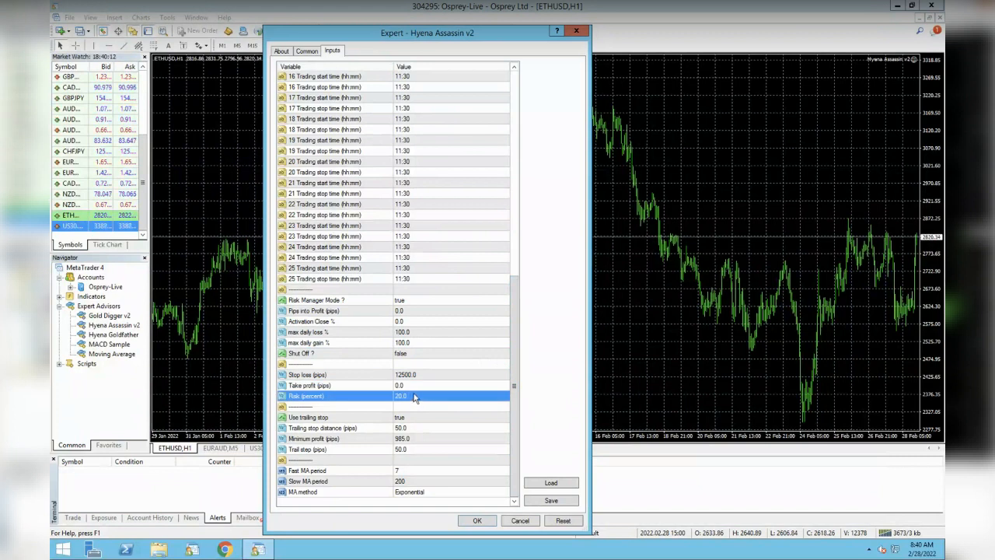
# Compare with the % risk per trade input and set Risk (percent) to 1
pyautogui.moveTo(513, 309); pyautogui.dragTo(505, 85)
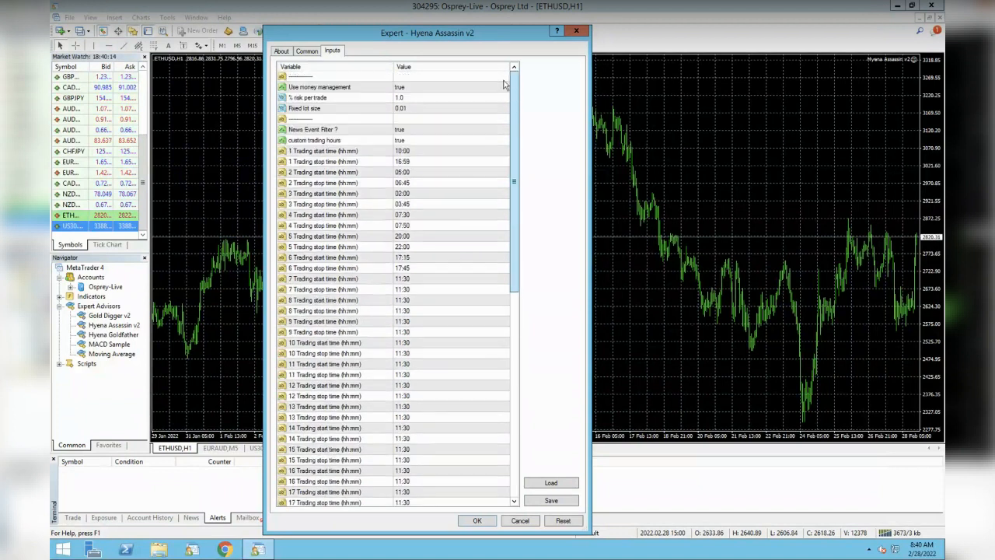
pyautogui.click(423, 98)
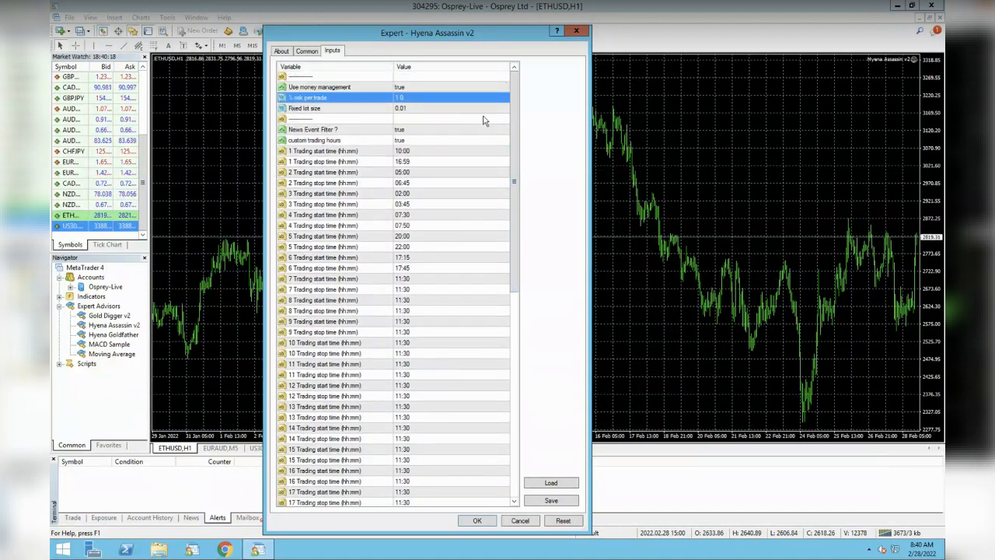
pyautogui.moveTo(511, 134); pyautogui.dragTo(513, 338)
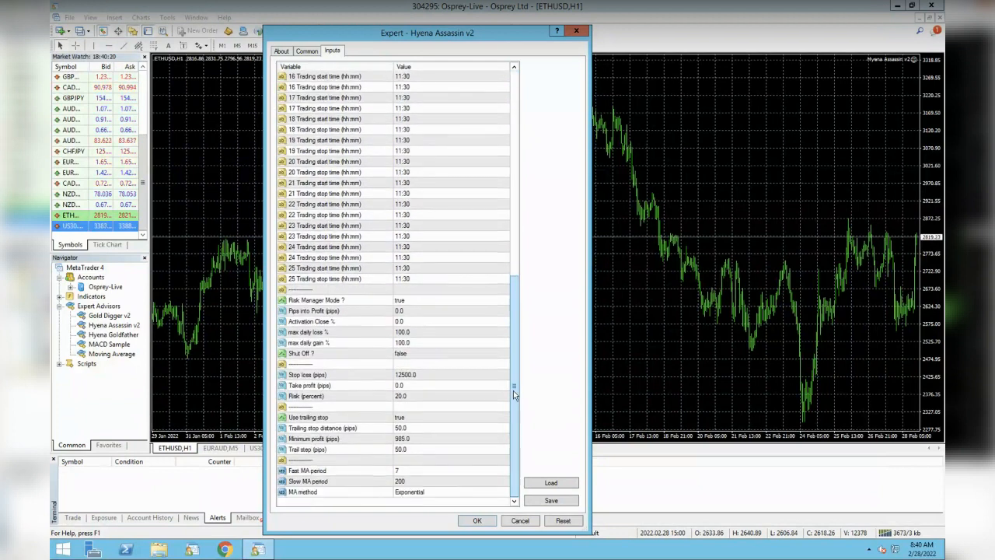
pyautogui.click(424, 396)
pyautogui.click(424, 397)
pyautogui.write('1')
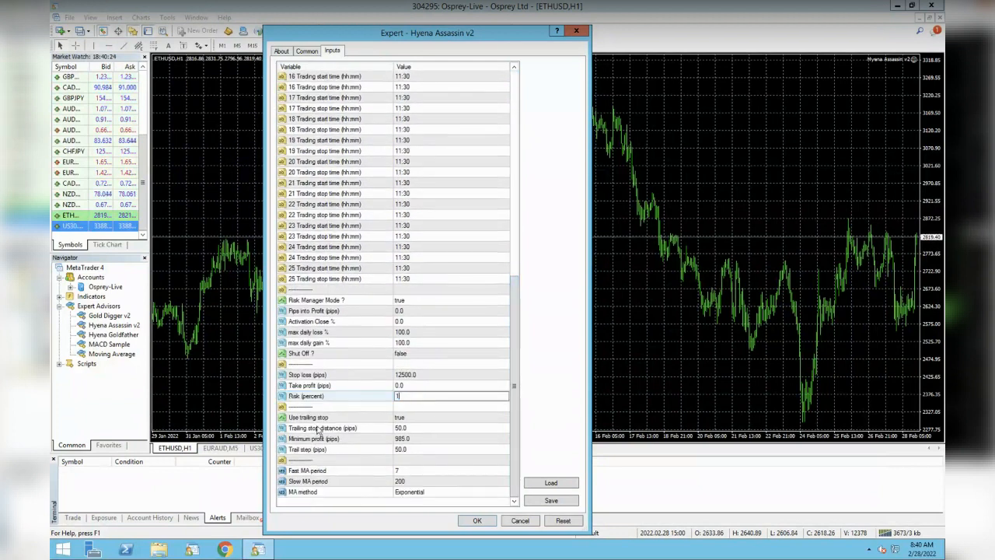
# Examine the trailing stop, trailing stop distance and minimum profit inputs
pyautogui.click(374, 420)
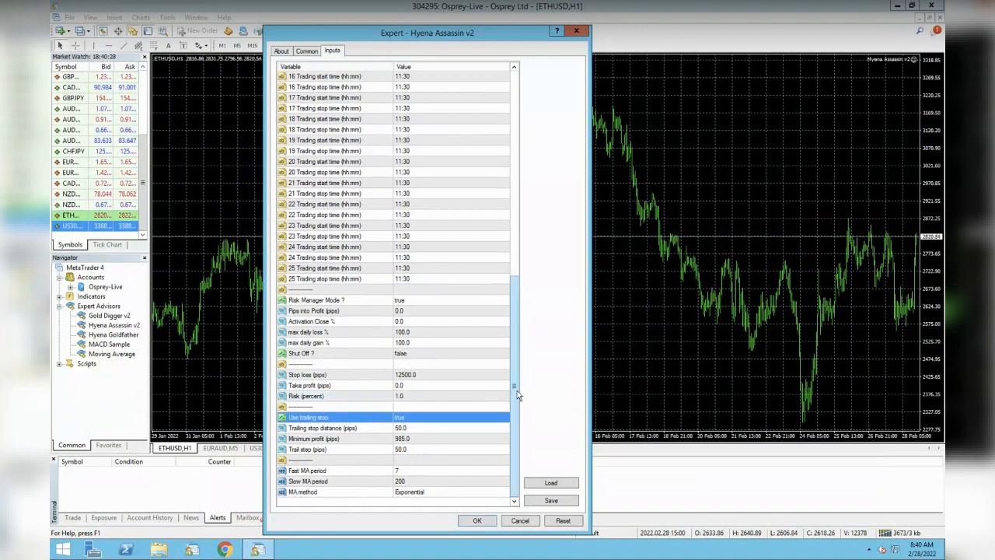
pyautogui.click(399, 428)
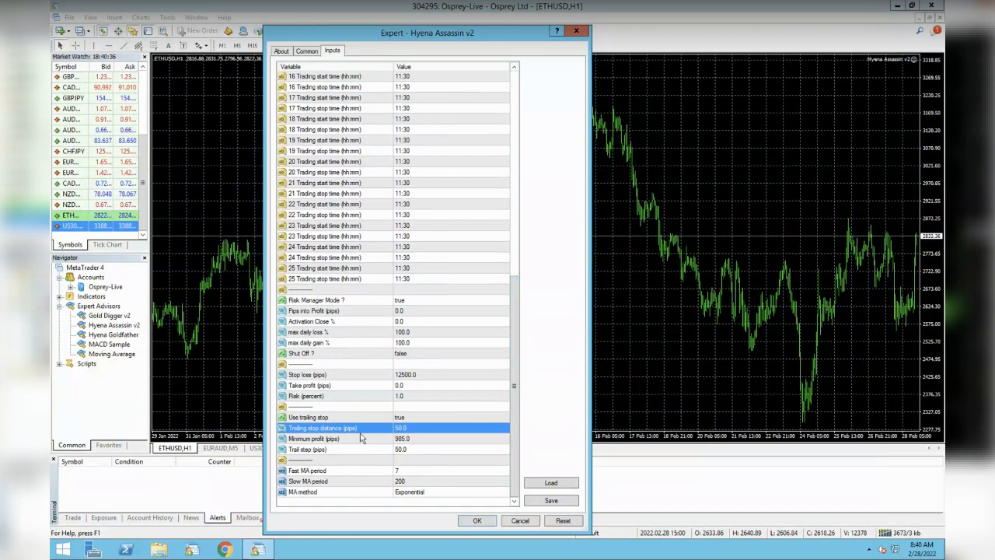
pyautogui.click(355, 443)
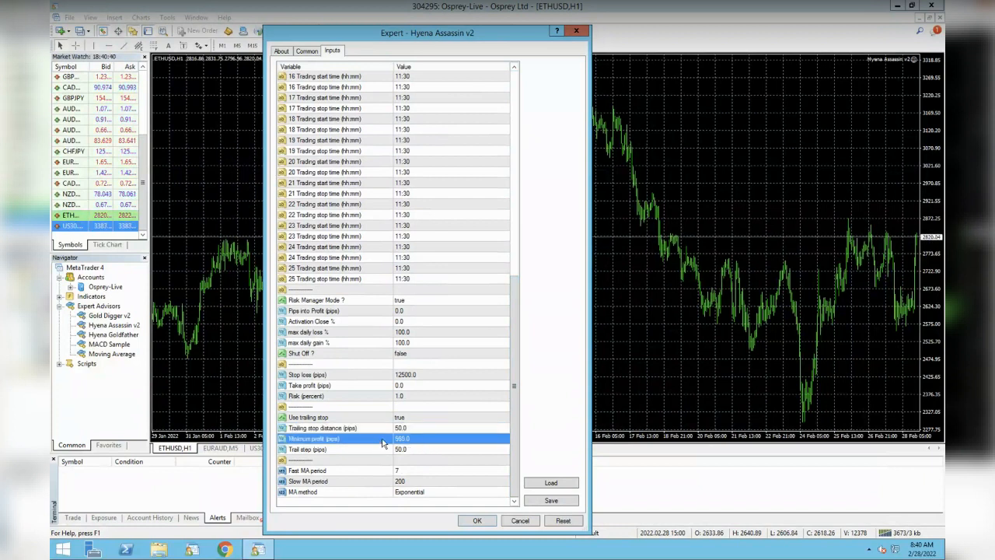
# Enter 885 as Pips into Profit (pips) and cancel the expert's input dialog
pyautogui.doubleClick(414, 309)
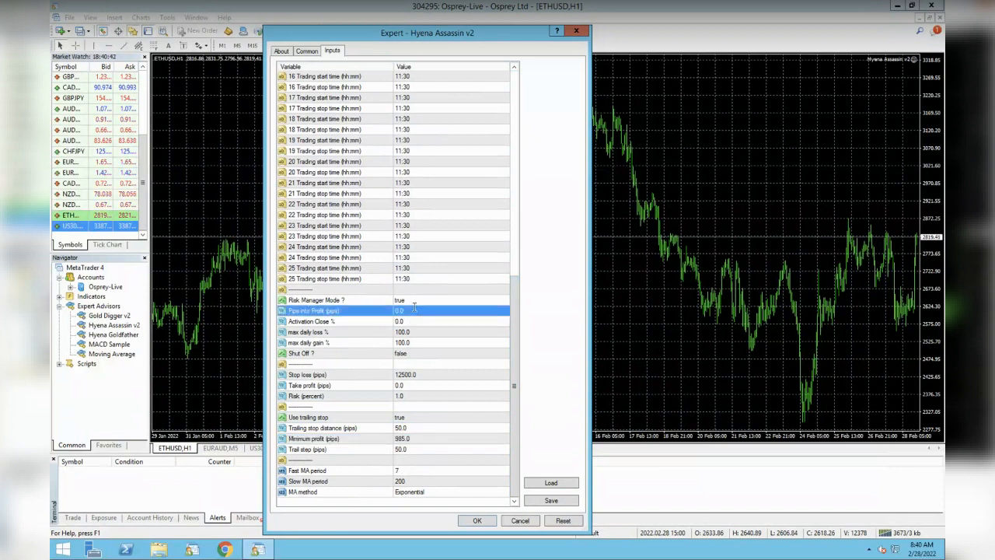
pyautogui.write('885')
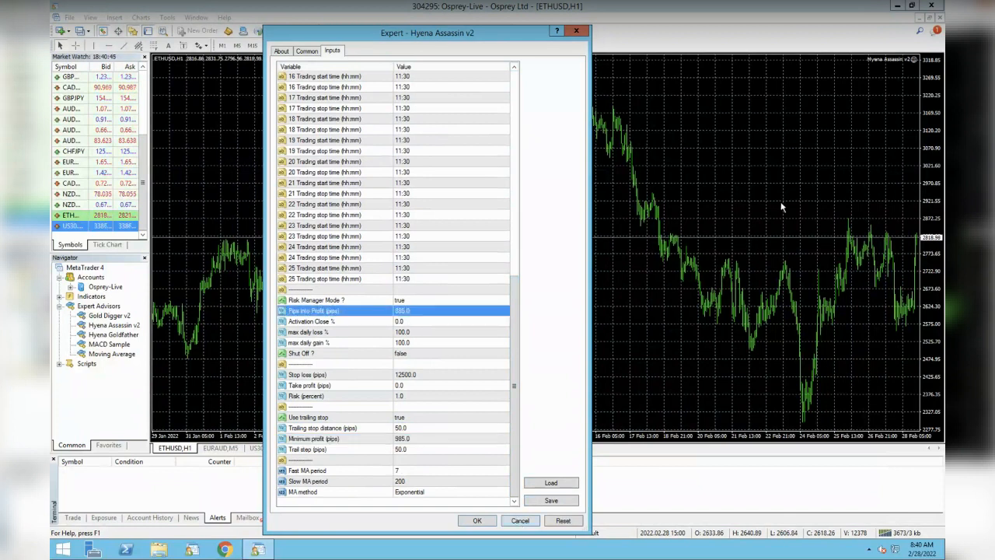
pyautogui.click(519, 520)
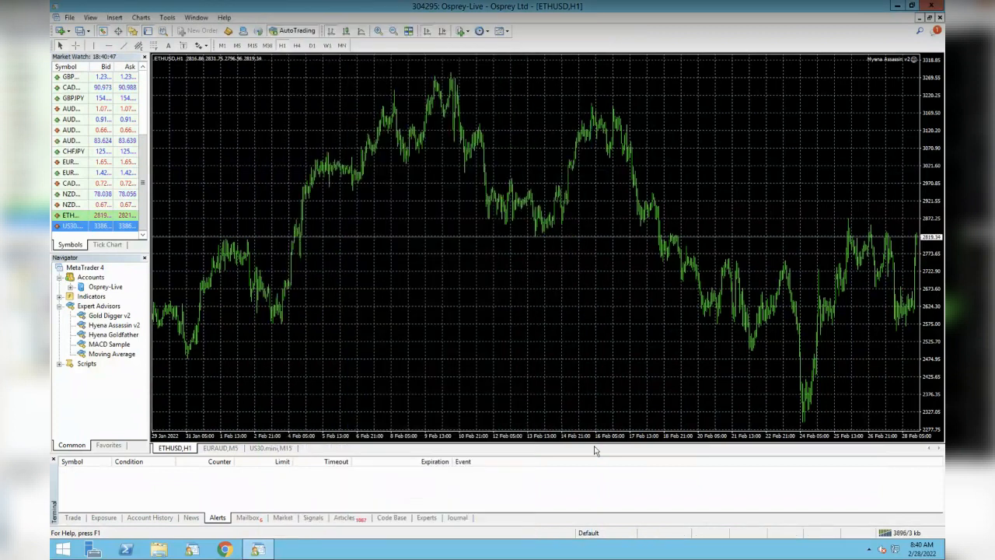
# Reopen the attached expert's properties and review the Pips into Profit, Activation Close %, trailing distance, minimum profit and trail step inputs
pyautogui.click(915, 61)
pyautogui.moveTo(513, 184); pyautogui.dragTo(515, 384)
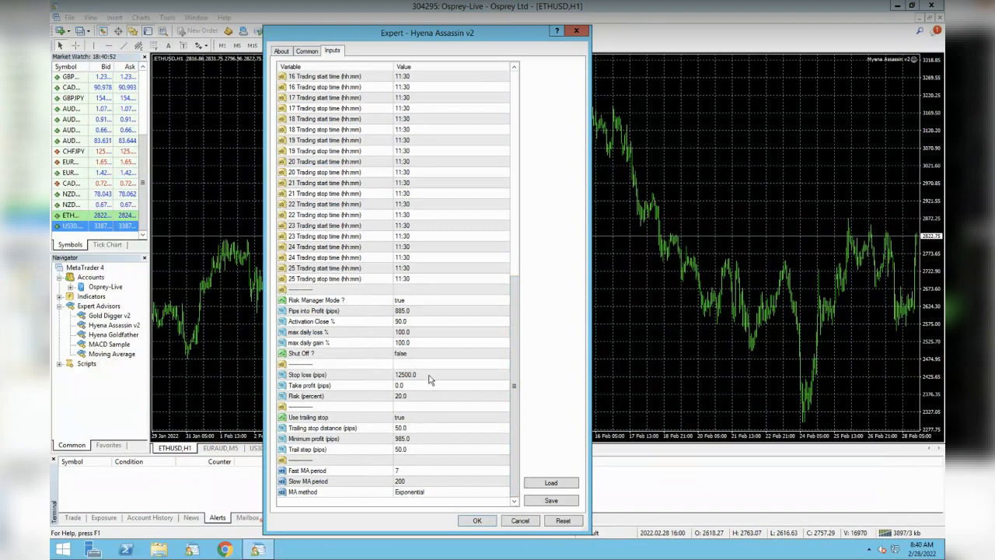
pyautogui.click(383, 314)
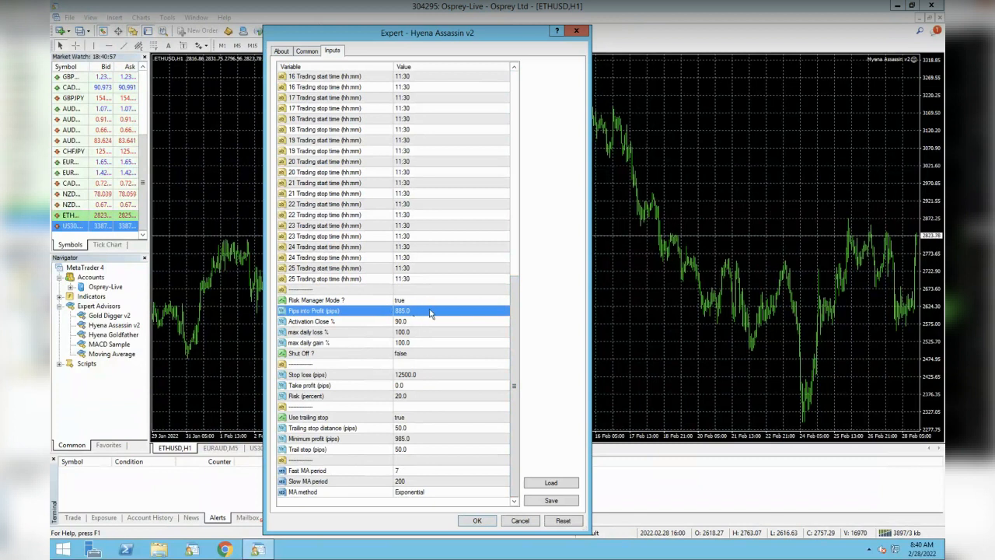
pyautogui.click(421, 319)
pyautogui.click(419, 314)
pyautogui.click(418, 318)
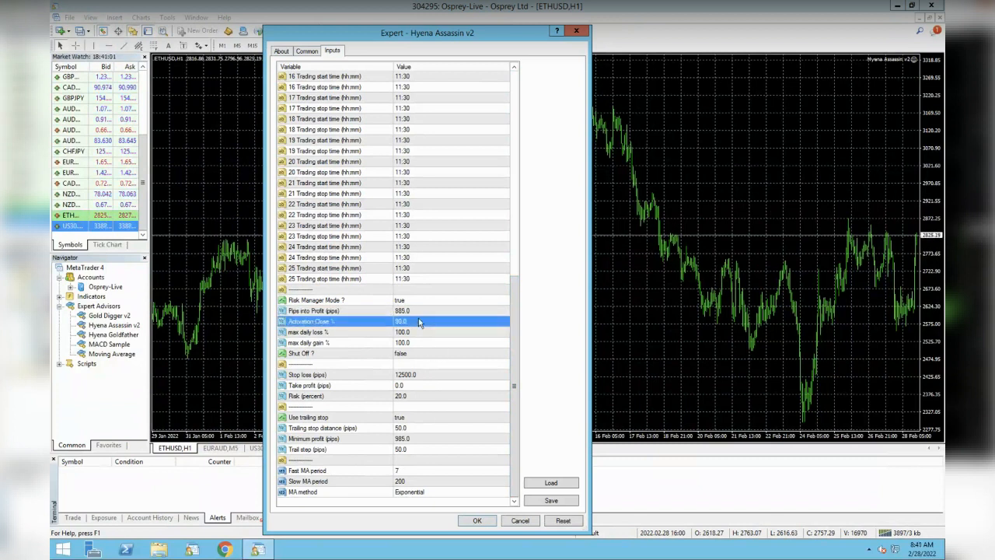
pyautogui.click(428, 441)
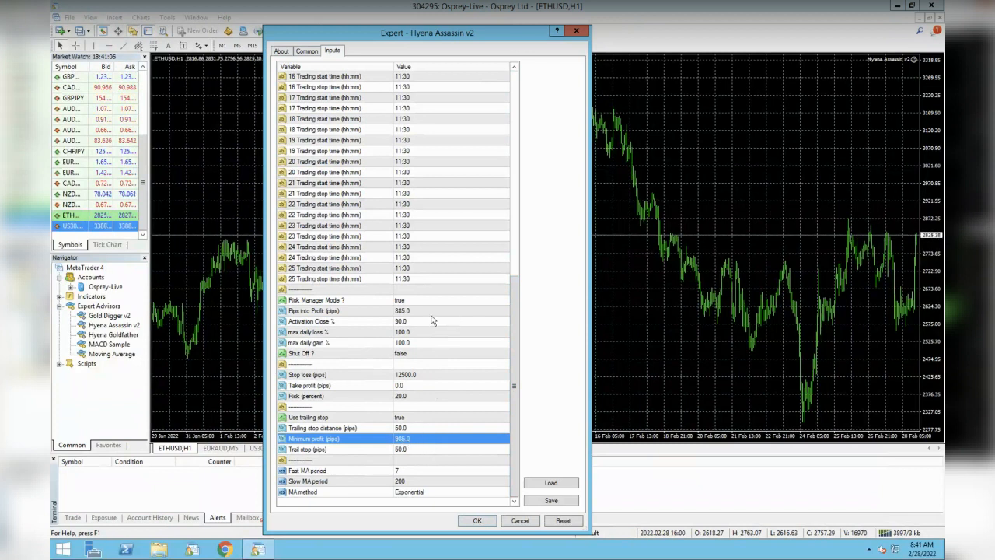
pyautogui.click(432, 311)
pyautogui.click(423, 440)
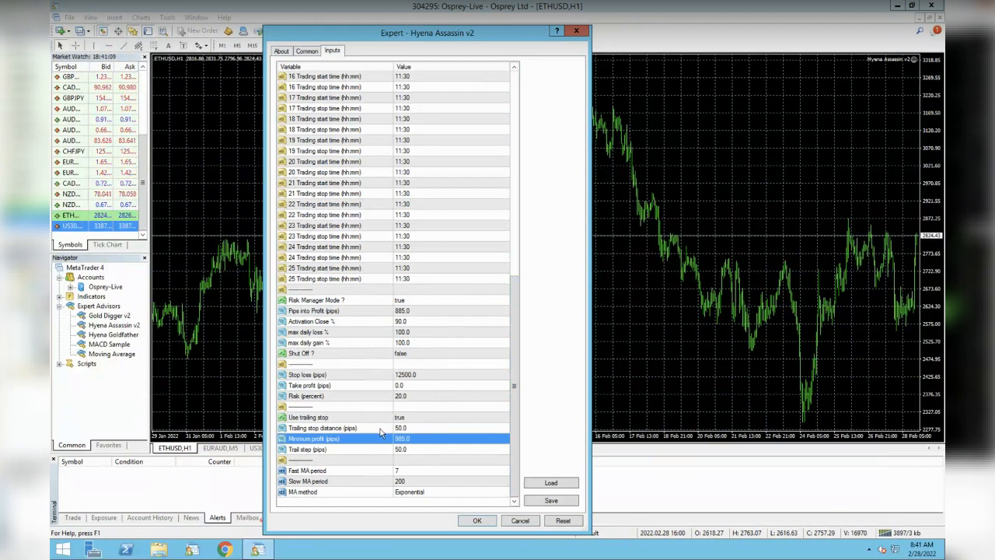
pyautogui.click(381, 432)
pyautogui.click(391, 449)
pyautogui.click(399, 428)
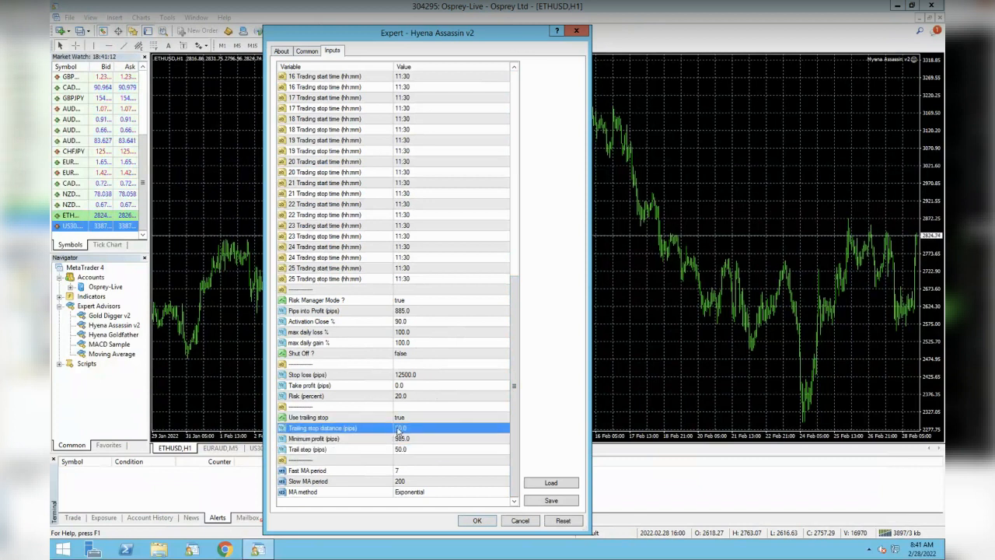
pyautogui.click(428, 450)
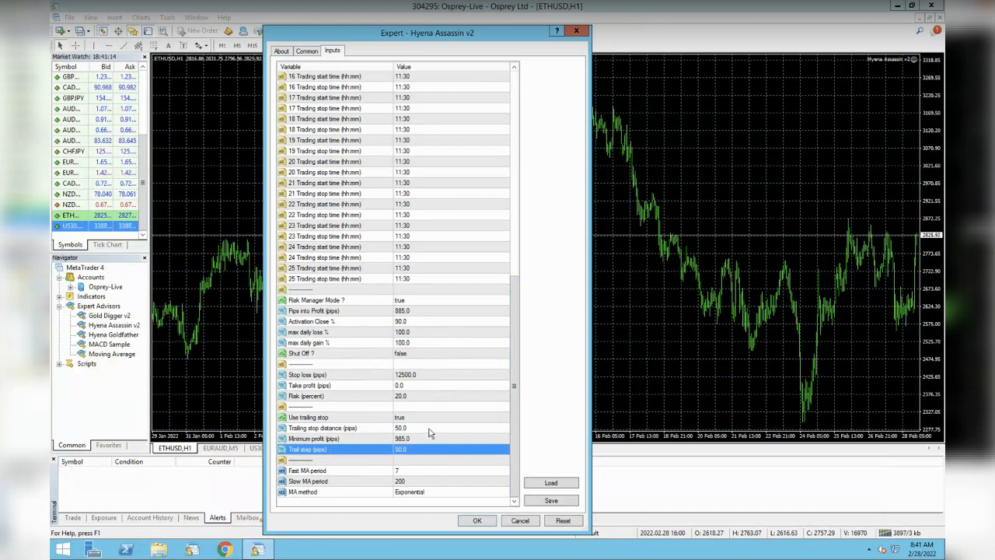
pyautogui.click(432, 428)
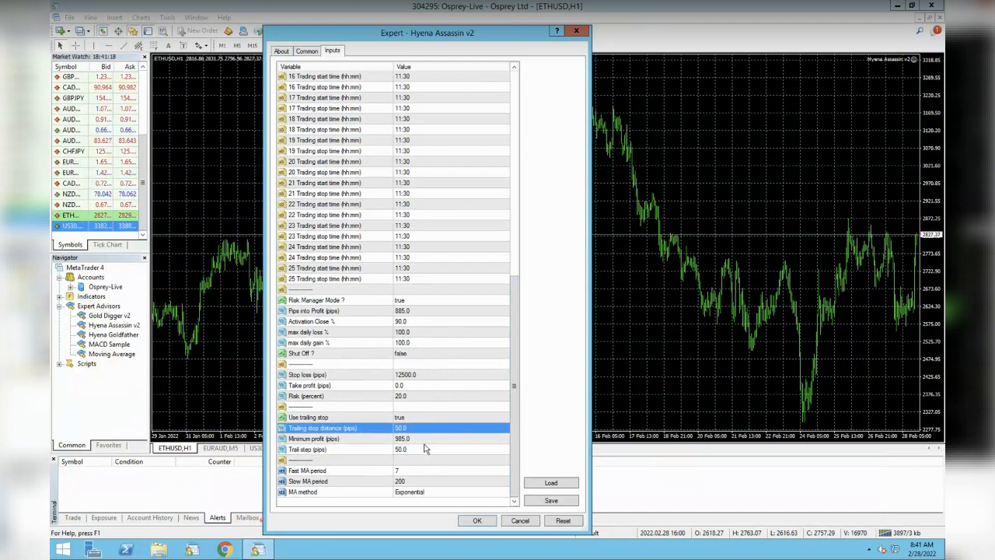
pyautogui.press('Down')
pyautogui.press('Down')
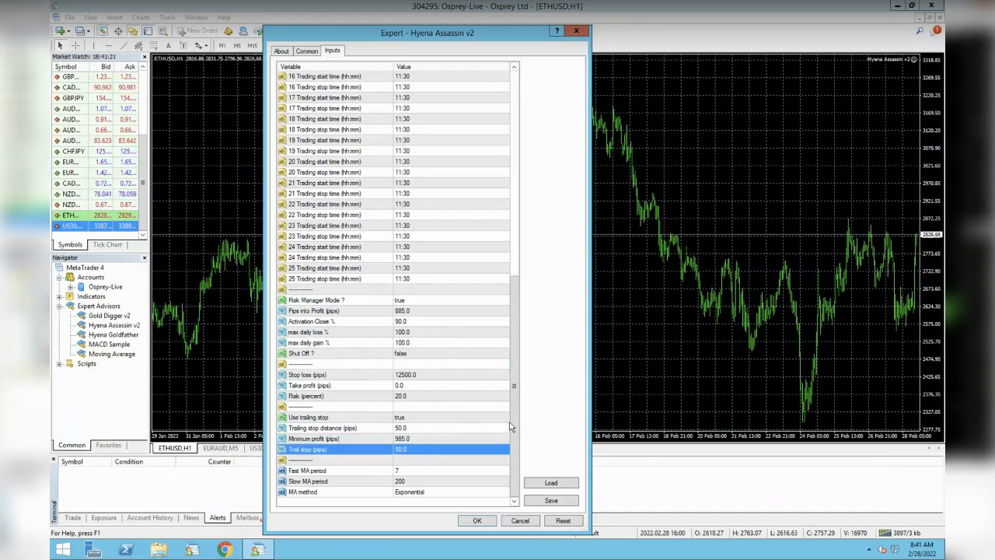
# Set the Fast MA period input to 14
pyautogui.click(374, 472)
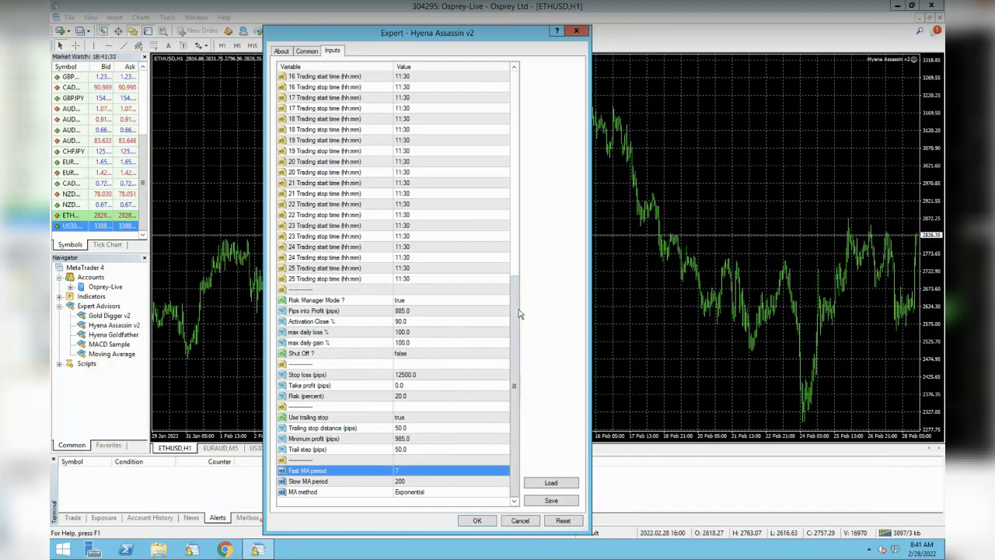
pyautogui.click(419, 479)
pyautogui.click(421, 462)
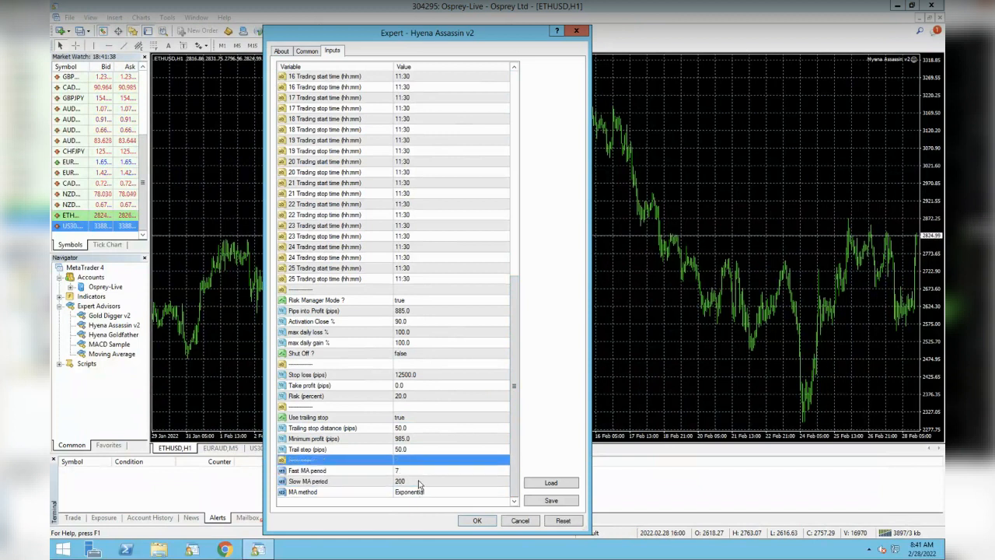
pyautogui.click(419, 481)
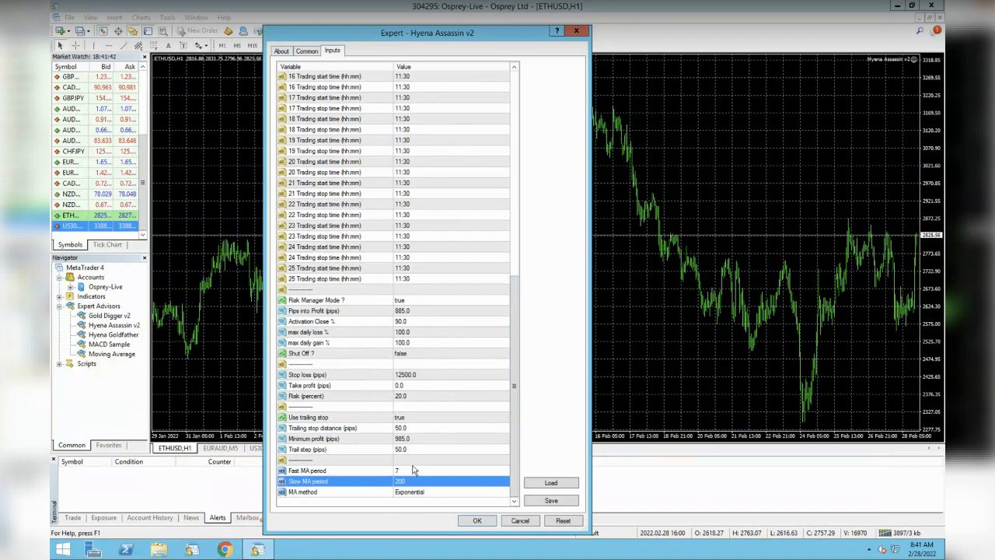
pyautogui.click(415, 462)
pyautogui.click(412, 473)
pyautogui.doubleClick(413, 471)
pyautogui.write('14')
# Set the Slow MA period input to 50 and open the MA method options
pyautogui.click(416, 481)
pyautogui.doubleClick(417, 482)
pyautogui.write('50')
pyautogui.doubleClick(420, 492)
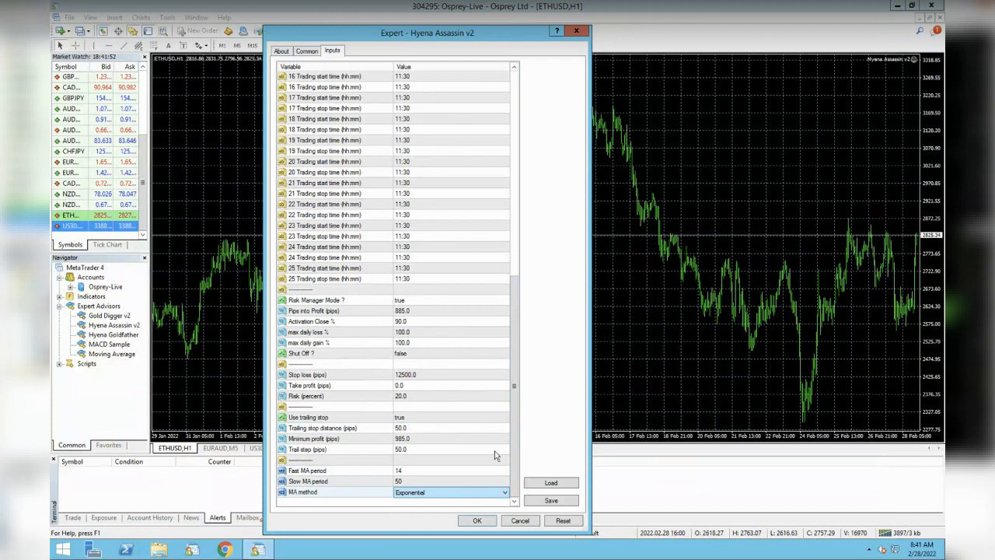
# Inspect the Common tab's positions options and close the expert dialog without saving
pyautogui.moveTo(514, 387); pyautogui.dragTo(514, 185)
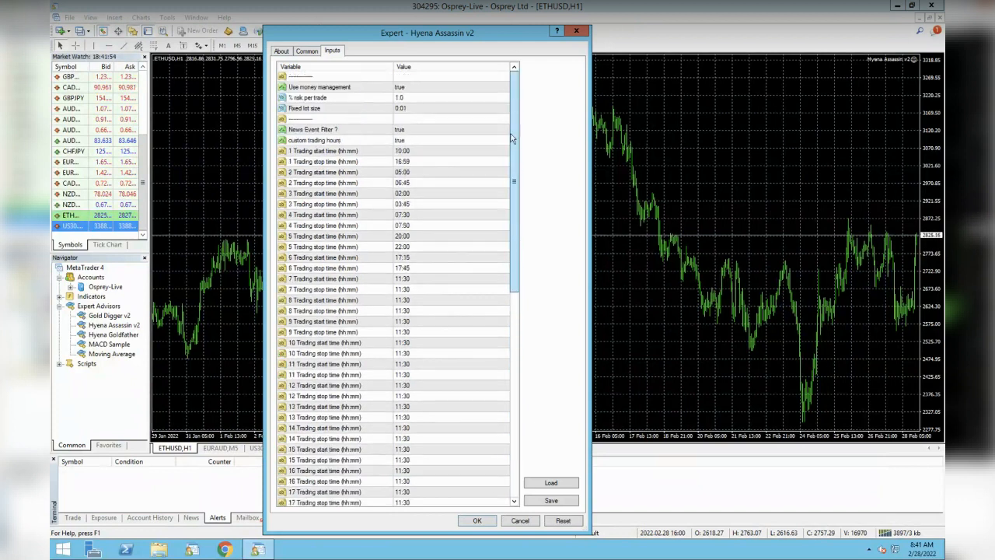
pyautogui.click(307, 51)
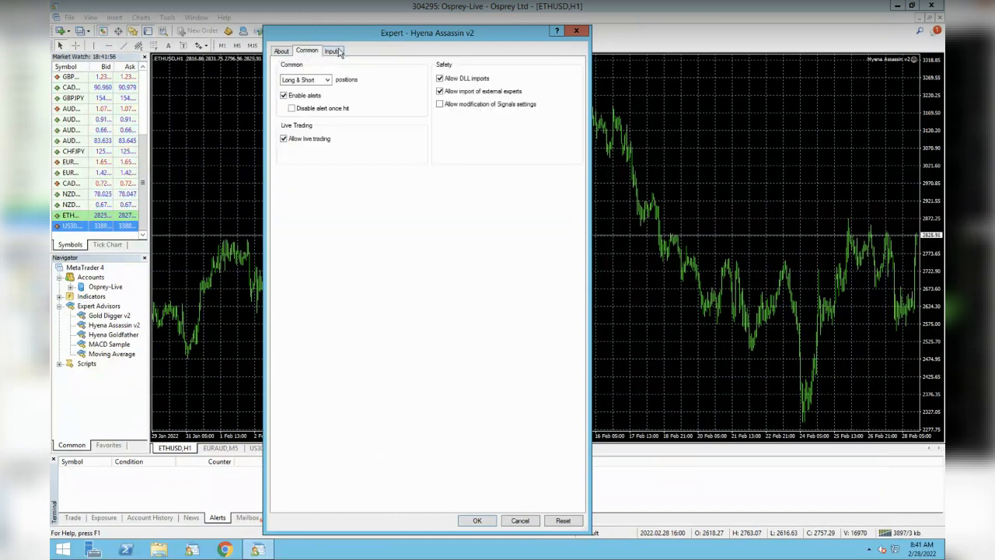
pyautogui.click(305, 81)
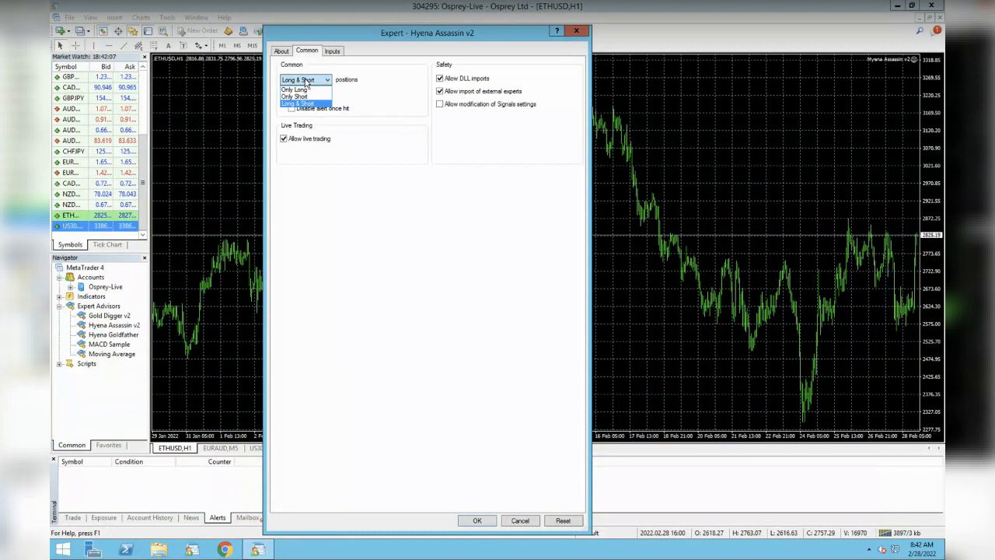
pyautogui.click(336, 52)
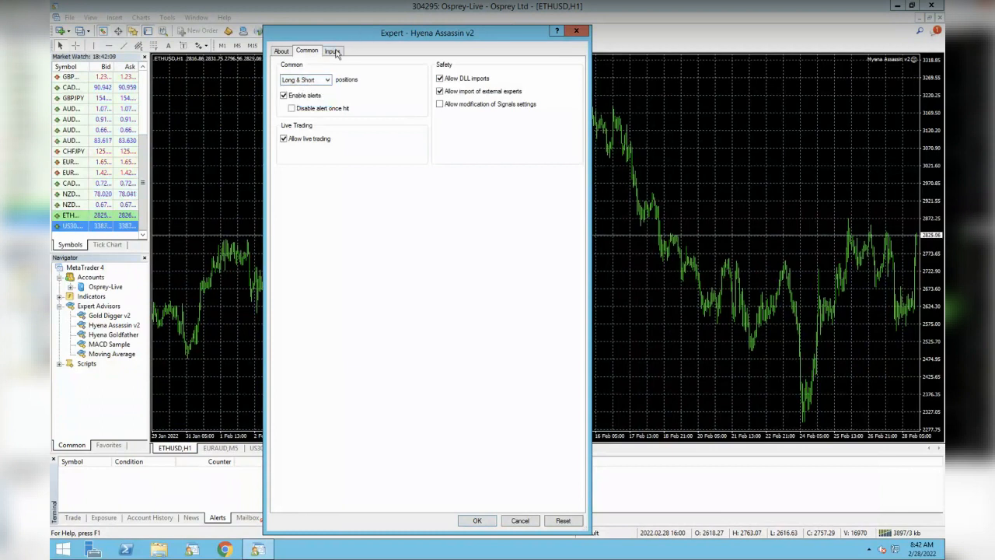
pyautogui.click(335, 51)
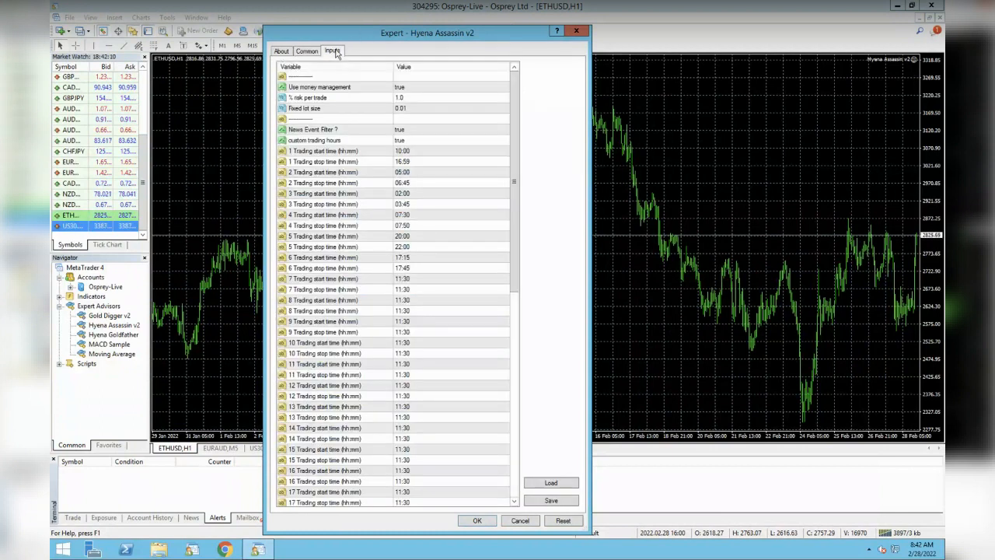
pyautogui.click(520, 521)
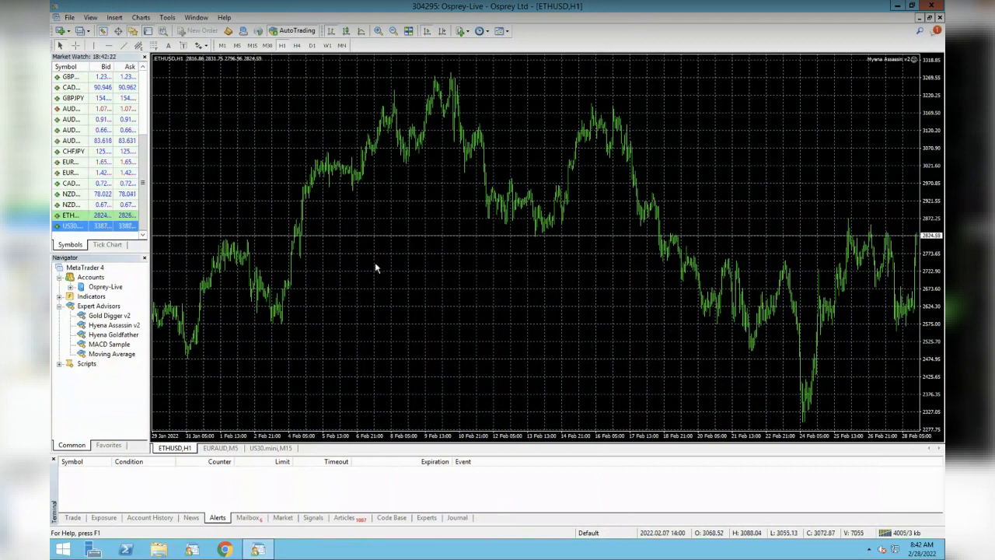
# Open a new chart window for ETHUSD from the market watch list
pyautogui.click(274, 448)
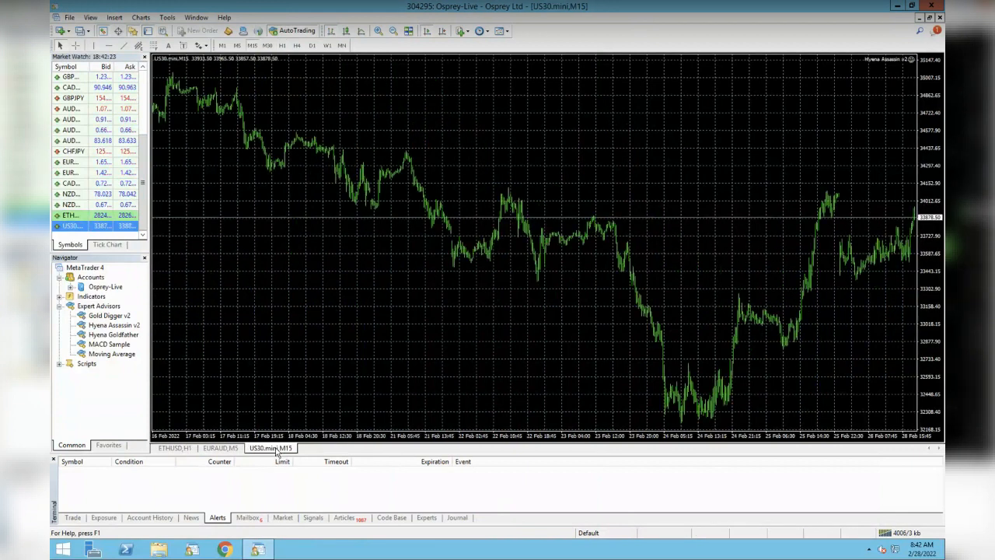
pyautogui.click(115, 335)
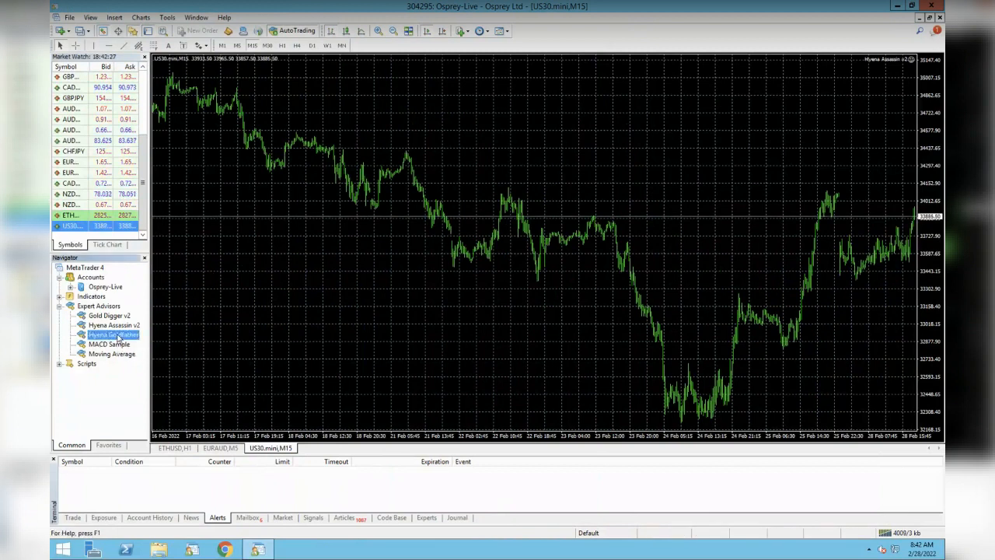
pyautogui.rightClick(76, 217)
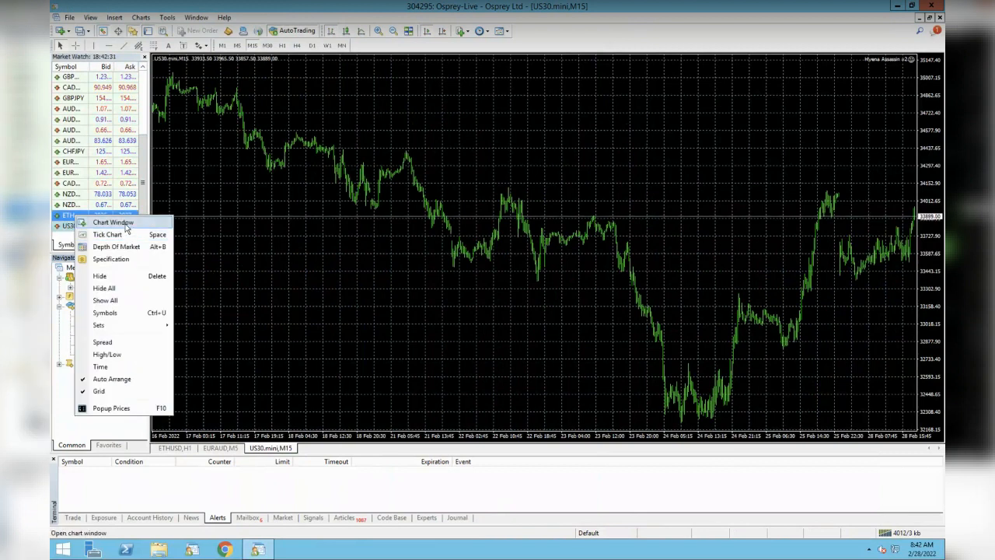
pyautogui.click(112, 222)
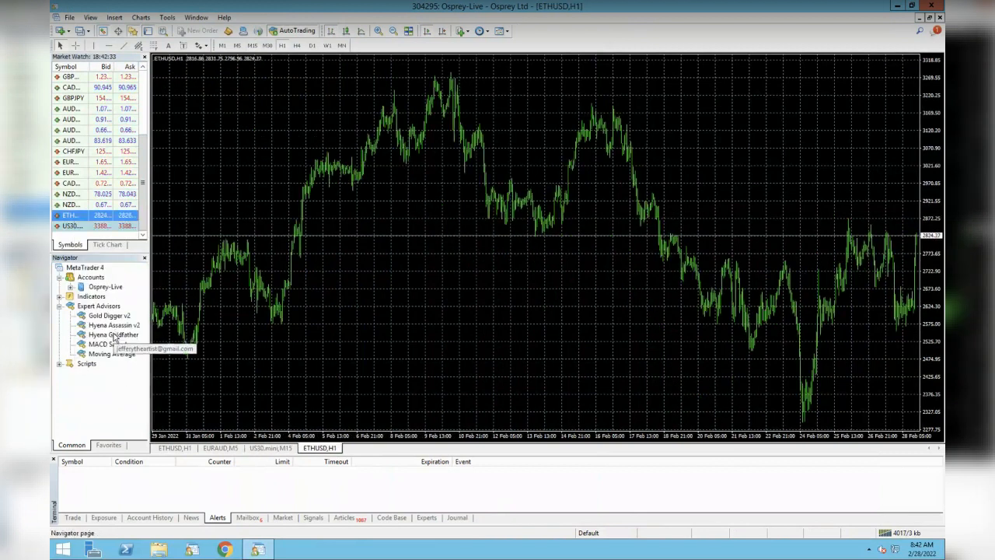
# Try attaching Hyena Goldfather to the new chart and loading a set file, cancelling both dialogs
pyautogui.doubleClick(113, 336)
pyautogui.click(307, 51)
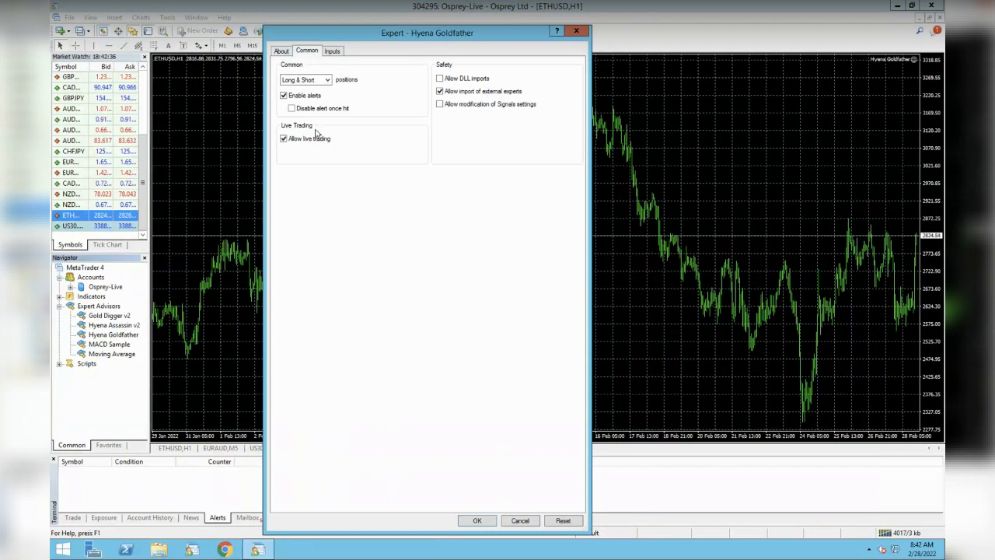
pyautogui.click(332, 51)
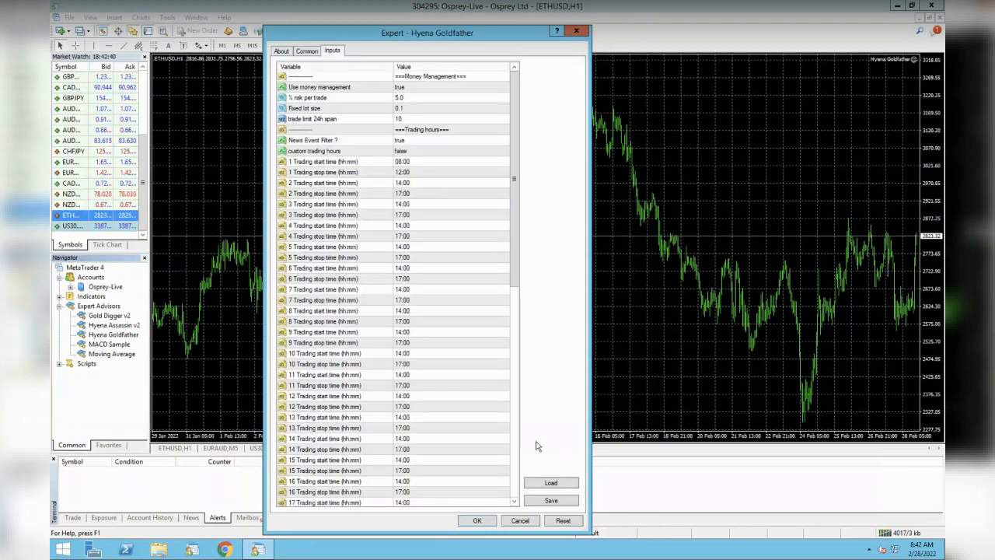
pyautogui.click(556, 485)
pyautogui.click(300, 209)
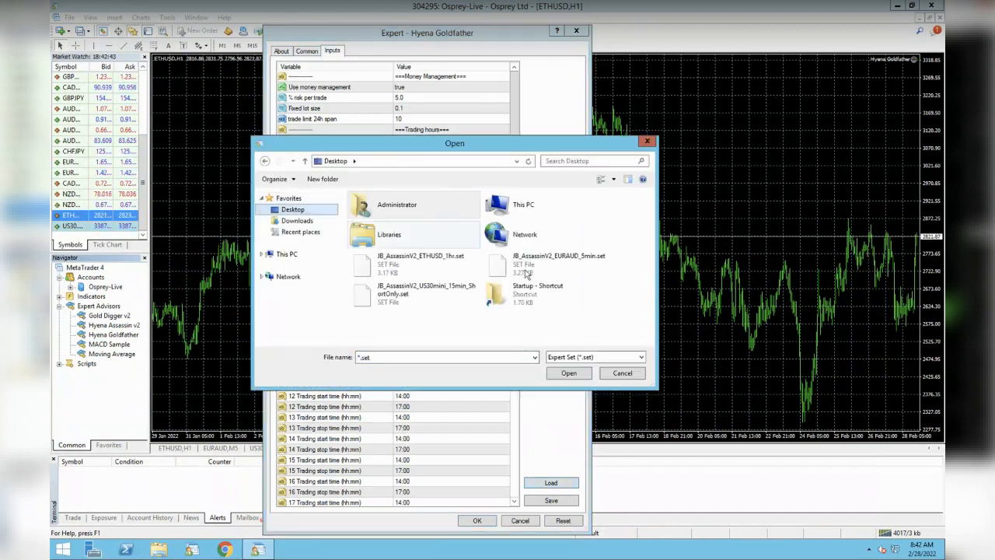
pyautogui.click(623, 373)
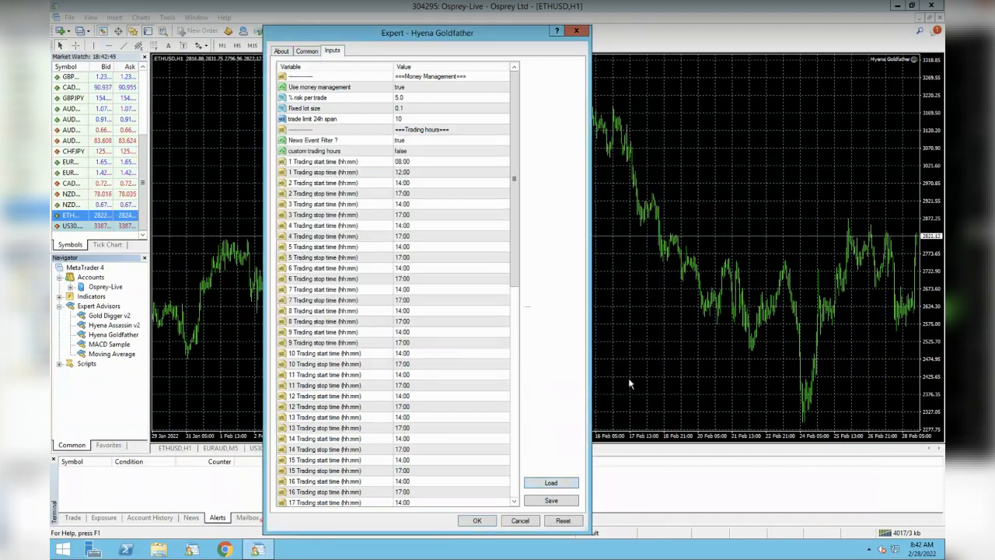
pyautogui.click(520, 520)
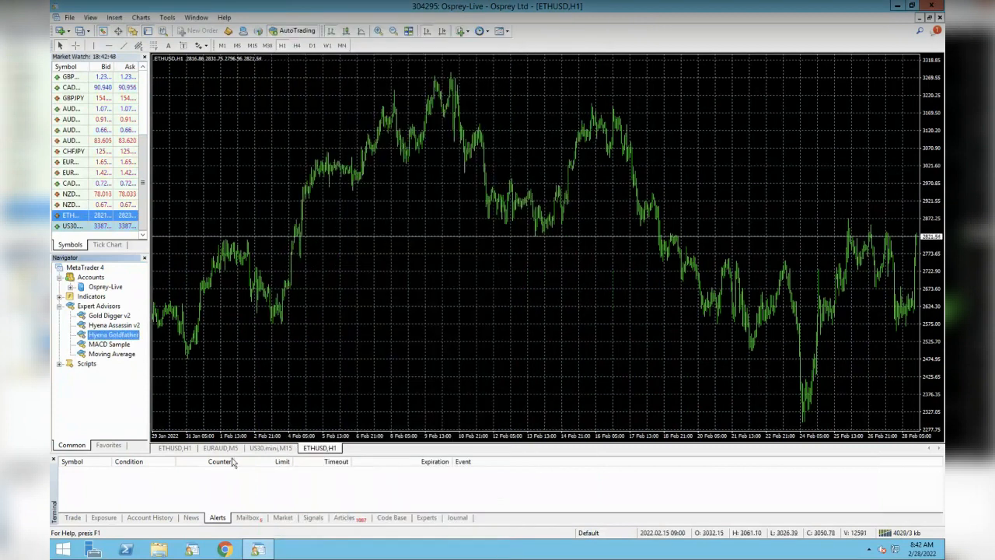
pyautogui.click(274, 449)
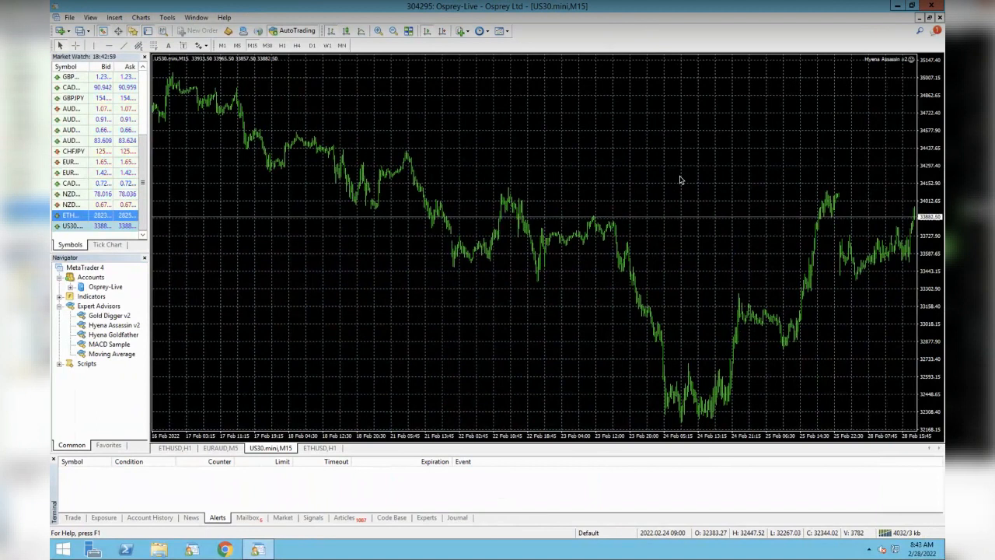
pyautogui.hotkey('ctrl', 'Left')
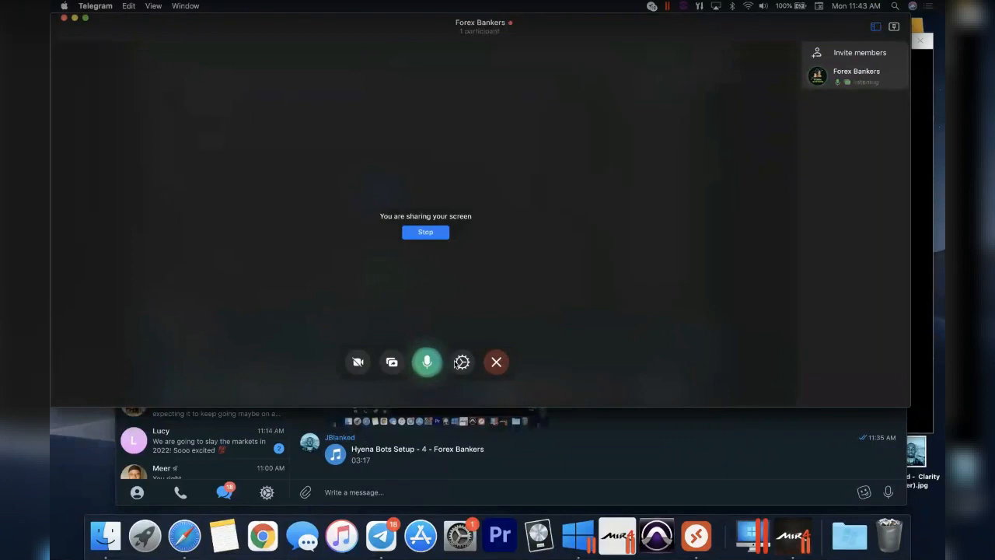
pyautogui.click(459, 362)
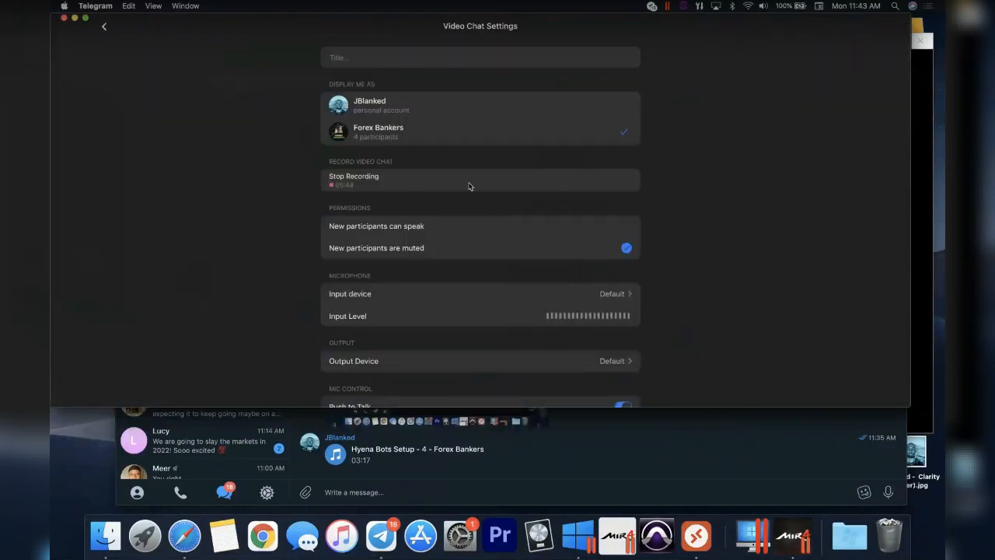